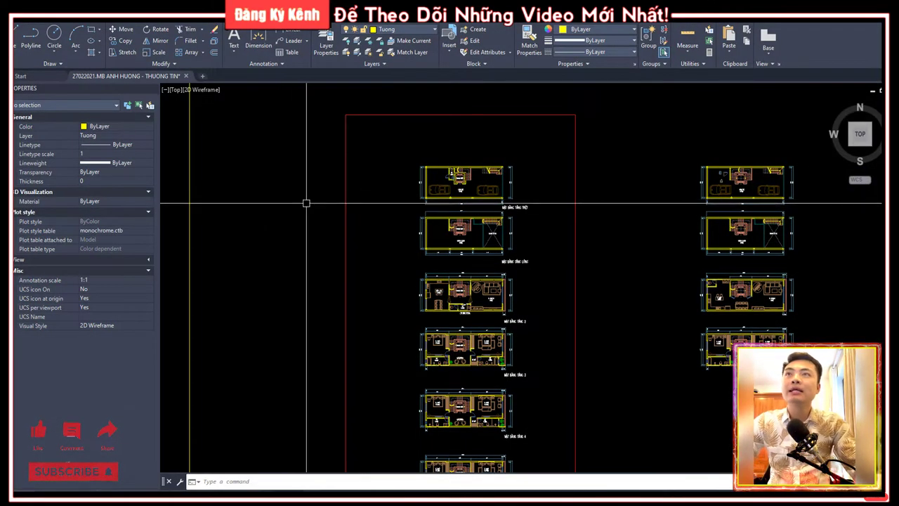
Zoom in and out over the floor plans with the mouse wheel.
{"action": "scroll", "coordinate": [291, 234], "scroll_direction": "down", "scroll_amount": 5}
{"action": "scroll", "coordinate": [344, 262], "scroll_direction": "up", "scroll_amount": 5}
{"action": "scroll", "coordinate": [391, 232], "scroll_direction": "down", "scroll_amount": 5}
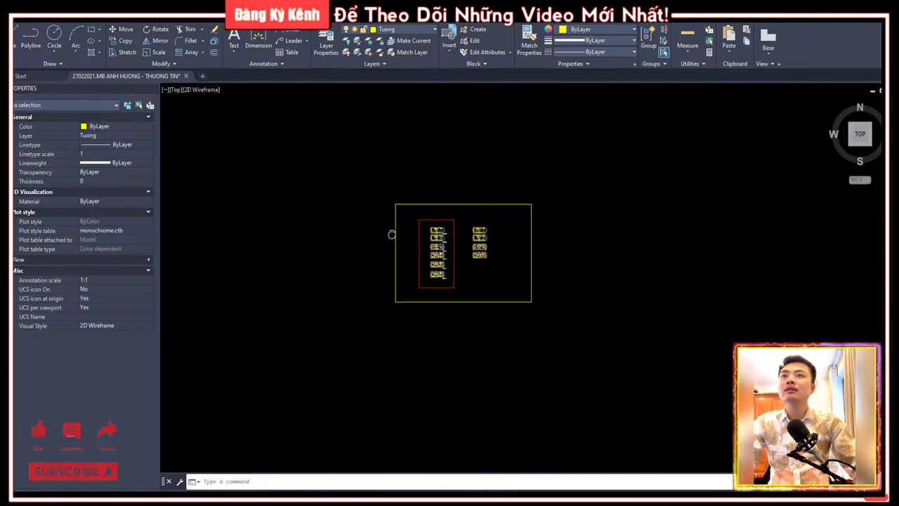
{"action": "scroll", "coordinate": [436, 234], "scroll_direction": "up", "scroll_amount": 5}
{"action": "scroll", "coordinate": [568, 234], "scroll_direction": "down", "scroll_amount": 3}
{"action": "scroll", "coordinate": [525, 240], "scroll_direction": "up", "scroll_amount": 4}
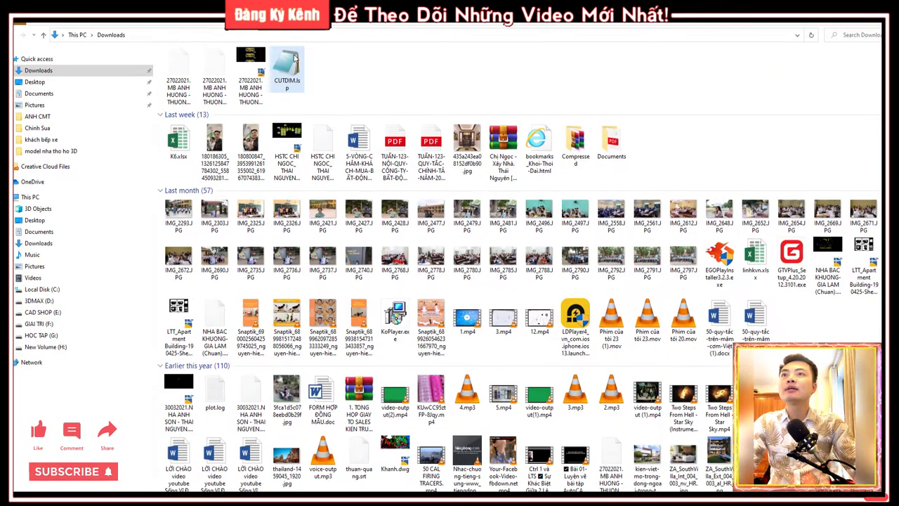
Resize the Downloads icons and select the CUTDIM.lsp file.
{"action": "scroll", "coordinate": [279, 67], "scroll_direction": "up", "scroll_amount": 2, "text": "ctrl"}
{"action": "scroll", "coordinate": [285, 68], "scroll_direction": "up", "scroll_amount": 2, "text": "ctrl"}
{"action": "scroll", "coordinate": [288, 69], "scroll_direction": "down", "scroll_amount": 1, "text": "ctrl"}
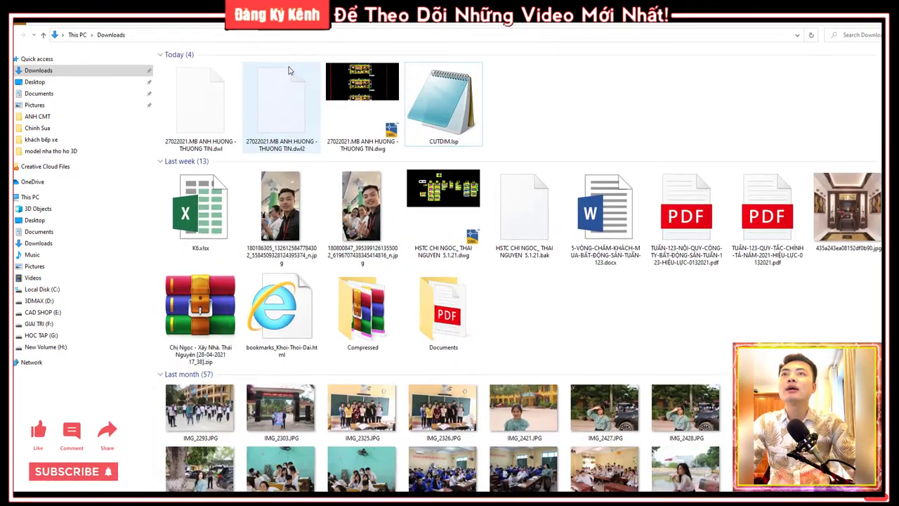
{"action": "scroll", "coordinate": [294, 75], "scroll_direction": "down", "scroll_amount": 1, "text": "ctrl"}
{"action": "scroll", "coordinate": [311, 87], "scroll_direction": "down", "scroll_amount": 1, "text": "ctrl"}
{"action": "left_click", "coordinate": [313, 85]}
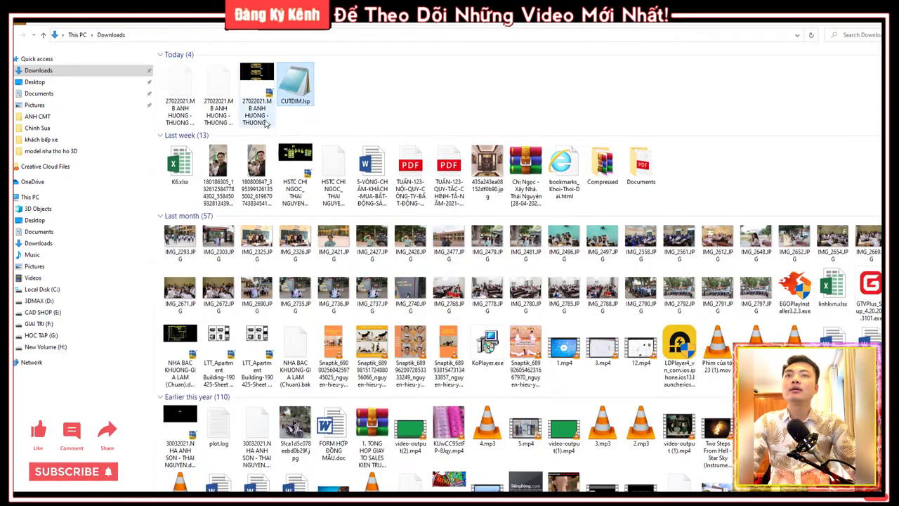
{"action": "scroll", "coordinate": [270, 121], "scroll_direction": "down", "scroll_amount": 1, "text": "ctrl"}
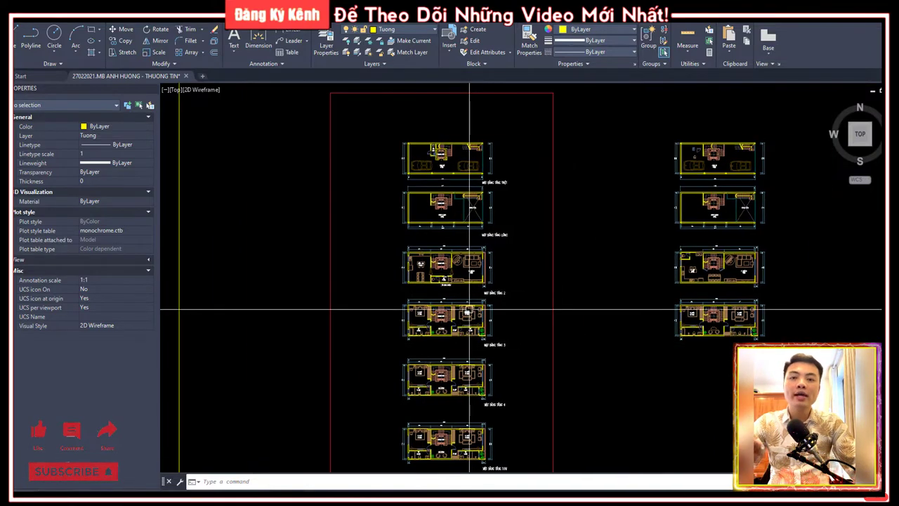
Open Load/Unload Applications with AP, view the empty Startup Suite, and close both dialogs.
{"action": "middle_click_drag", "start_coordinate": [474, 309], "coordinate": [424, 323]}
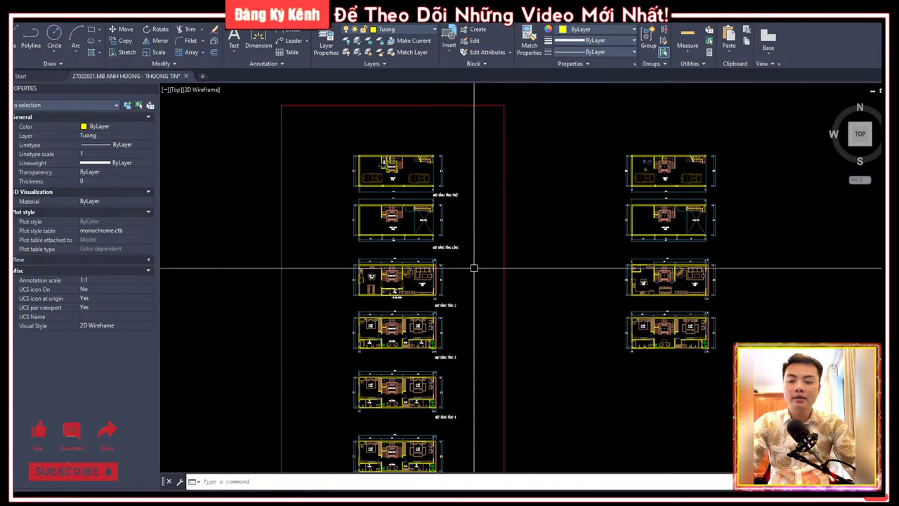
{"action": "type", "text": "AP"}
{"action": "key", "text": "Return"}
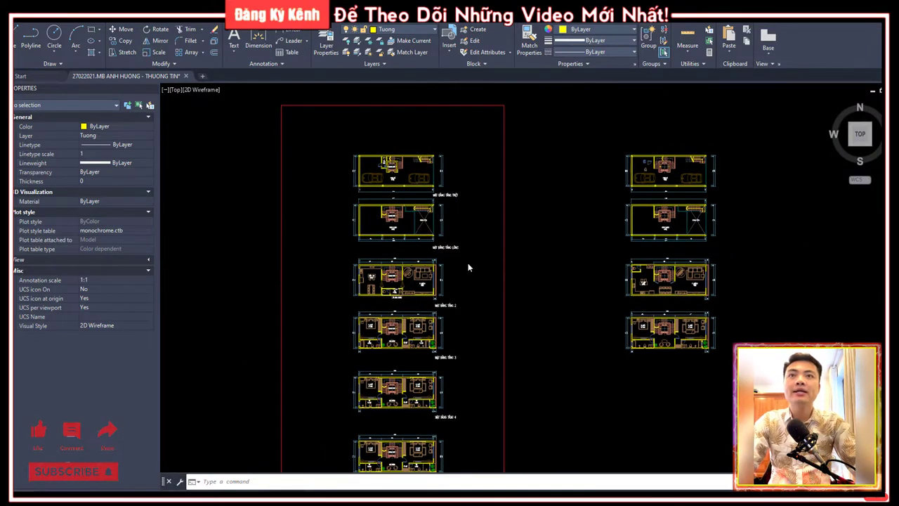
{"action": "left_click", "coordinate": [512, 381]}
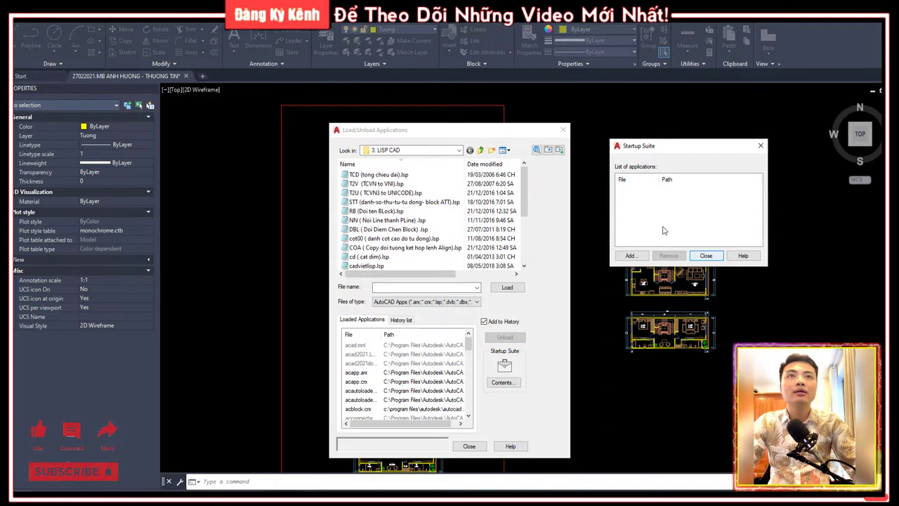
{"action": "left_click", "coordinate": [706, 256]}
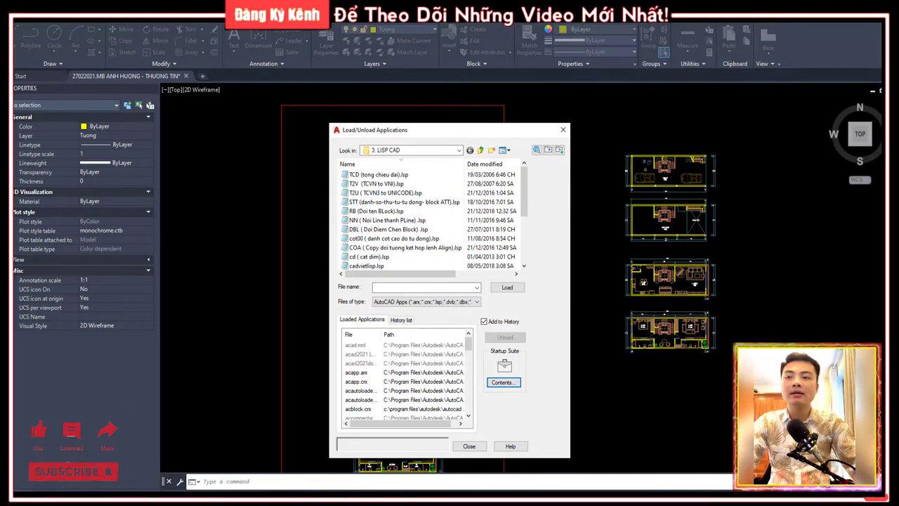
{"action": "left_click", "coordinate": [468, 445]}
{"action": "middle_click_drag", "start_coordinate": [471, 269], "coordinate": [453, 262]}
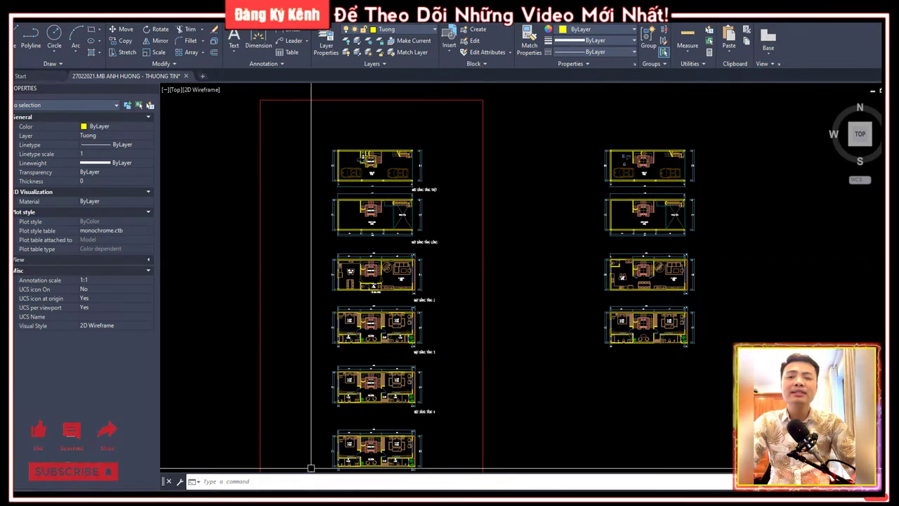
Drag CUTDIM.lsp from Downloads onto the AutoCAD drawing area to load it.
{"action": "left_click", "coordinate": [250, 467]}
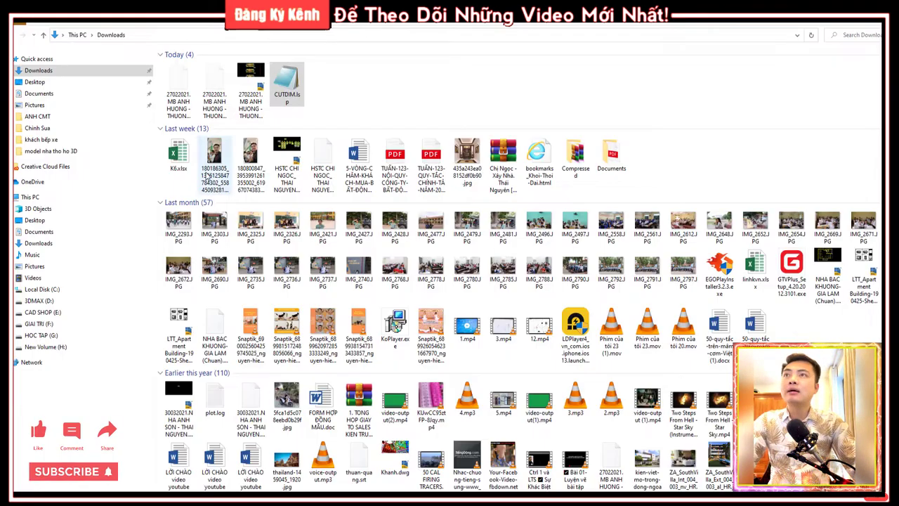
{"action": "mouse_move", "coordinate": [285, 79]}
{"action": "left_mouse_down"}
{"action": "mouse_move", "coordinate": [288, 92]}
{"action": "mouse_move", "coordinate": [349, 125]}
{"action": "mouse_move", "coordinate": [429, 481]}
{"action": "left_mouse_up"}
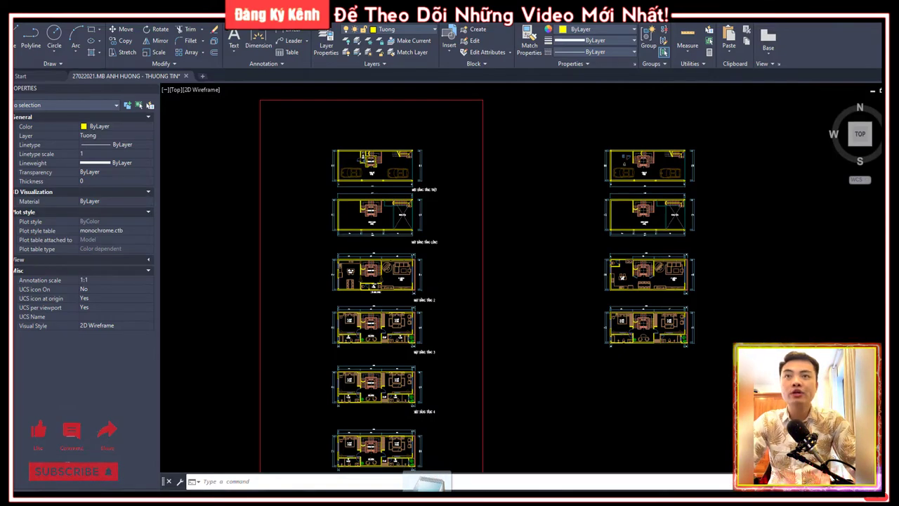
{"action": "left_click_drag", "start_coordinate": [428, 481], "coordinate": [539, 321]}
{"action": "scroll", "coordinate": [537, 316], "scroll_direction": "down", "scroll_amount": 3}
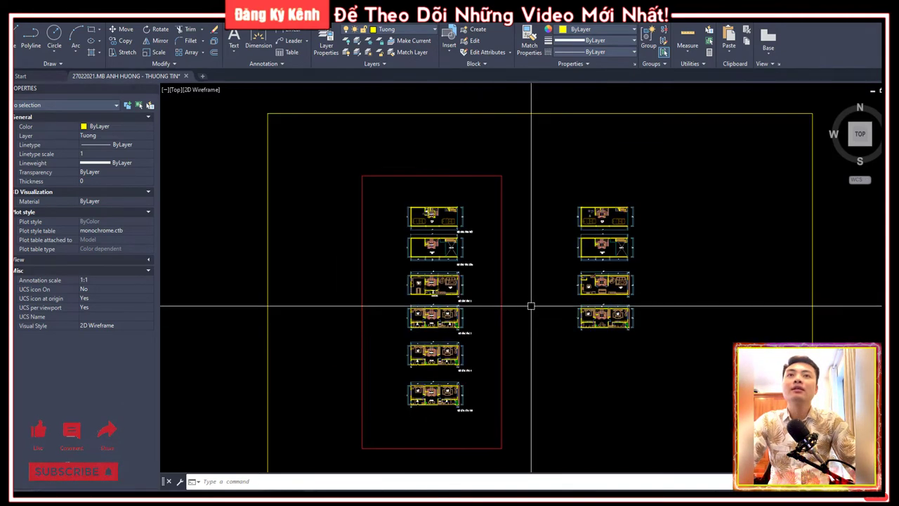
{"action": "middle_click_drag", "start_coordinate": [532, 305], "coordinate": [494, 285]}
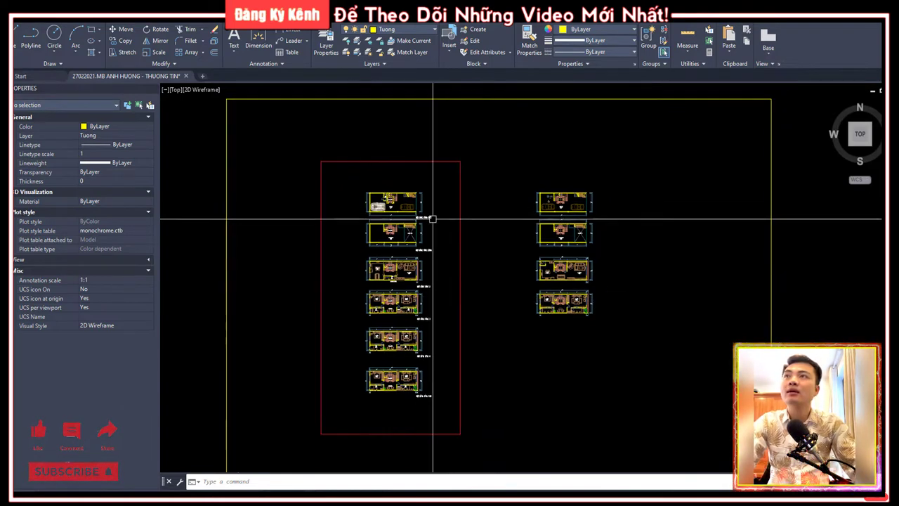
{"action": "scroll", "coordinate": [426, 256], "scroll_direction": "up", "scroll_amount": 2}
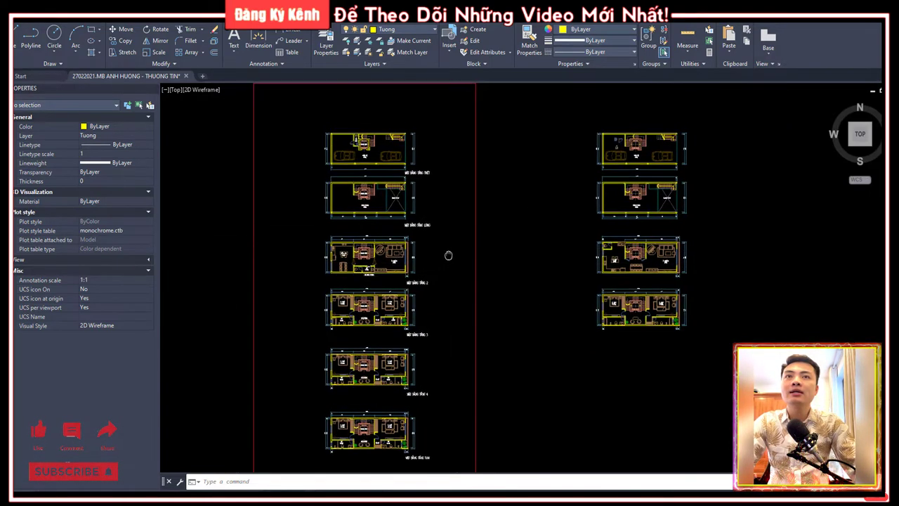
{"action": "middle_click_drag", "start_coordinate": [447, 254], "coordinate": [445, 262]}
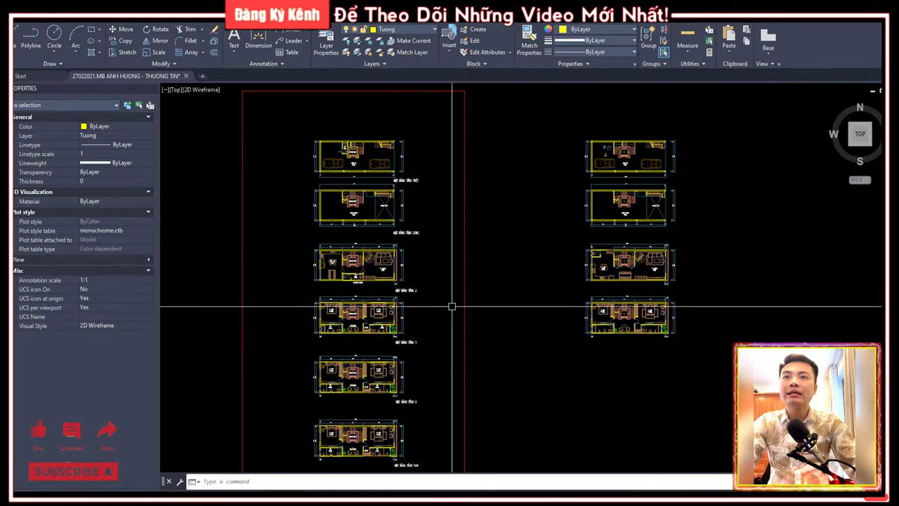
{"action": "middle_click_drag", "start_coordinate": [325, 269], "coordinate": [335, 269]}
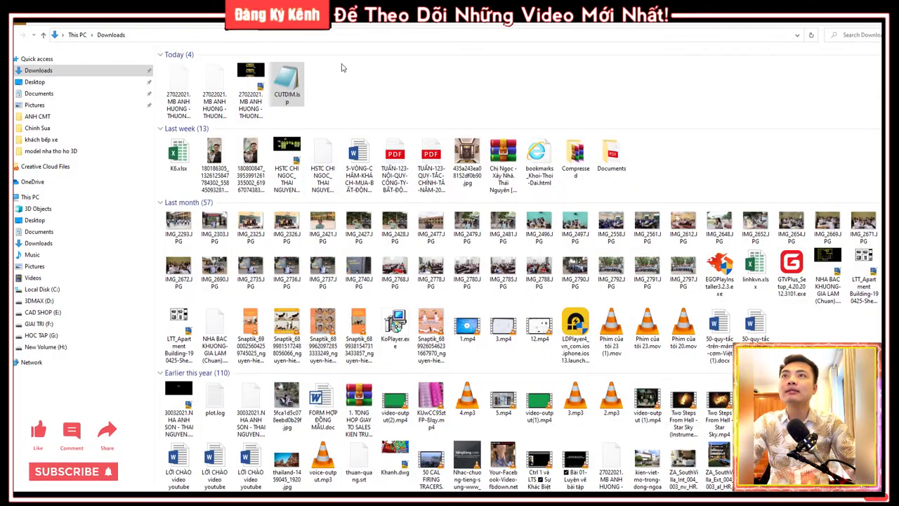
{"action": "left_click_drag", "start_coordinate": [287, 83], "coordinate": [425, 474]}
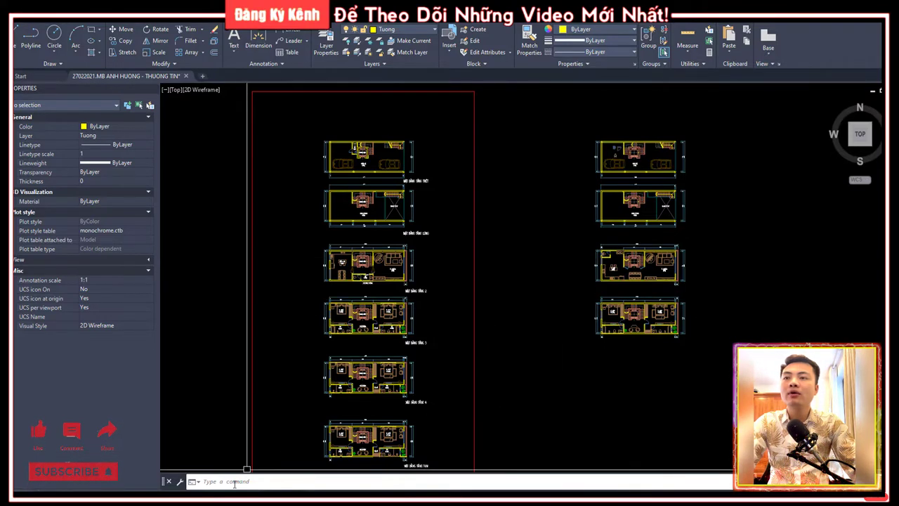
Expand the command history with F2 to confirm the LOAD entry, then collapse it.
{"action": "key", "text": "F2"}
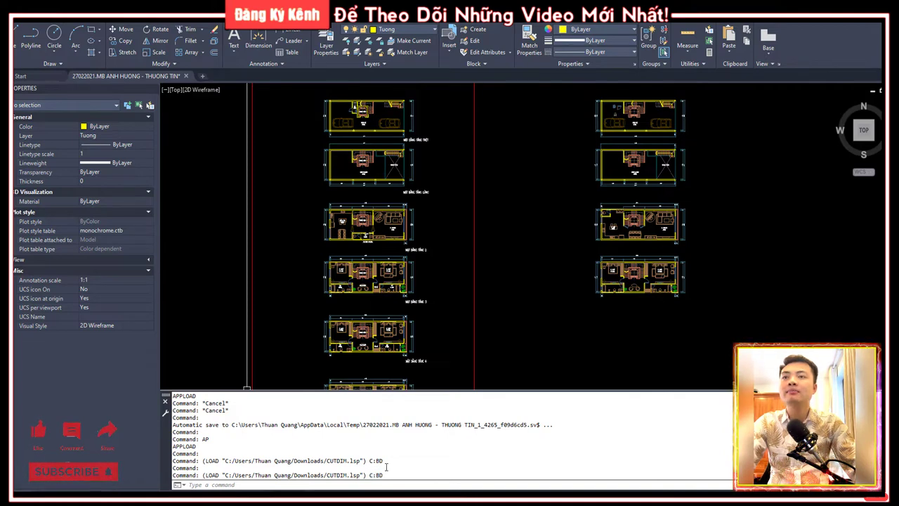
{"action": "left_click_drag", "start_coordinate": [166, 388], "coordinate": [167, 473]}
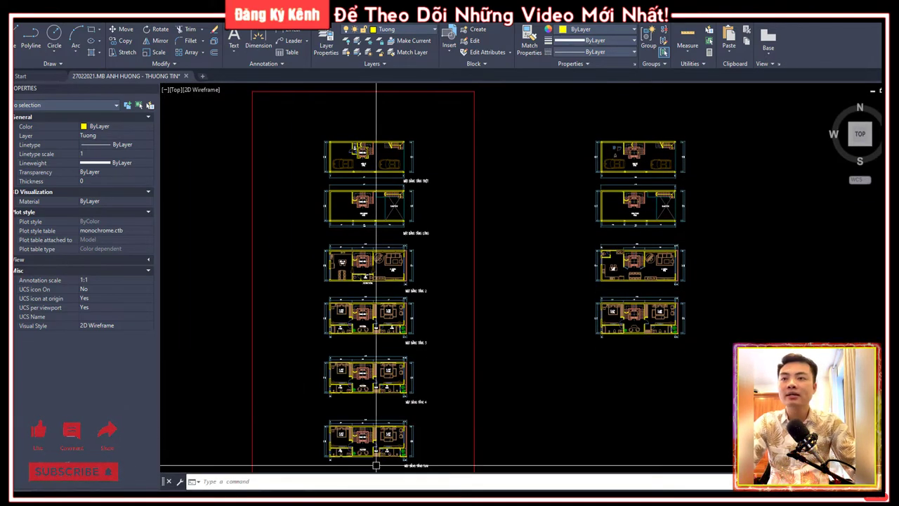
{"action": "left_click_drag", "start_coordinate": [190, 475], "coordinate": [188, 405]}
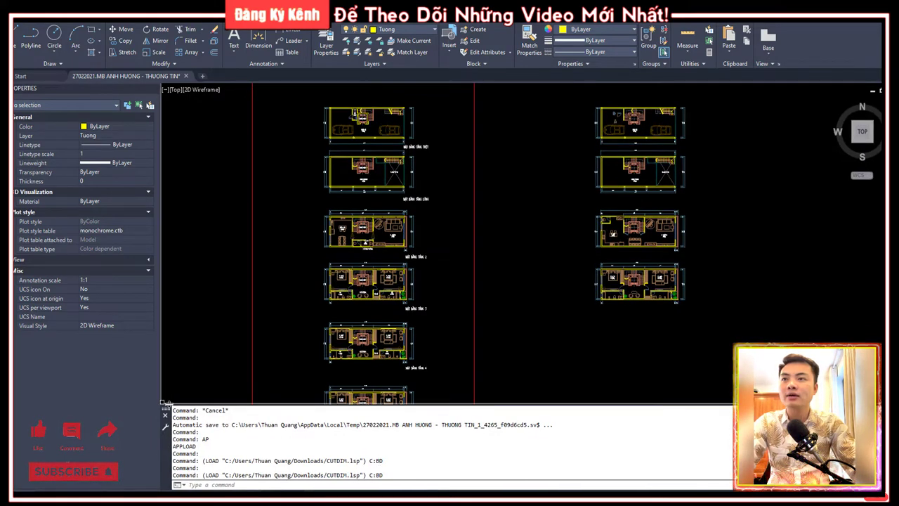
{"action": "left_click_drag", "start_coordinate": [163, 406], "coordinate": [166, 472]}
{"action": "type", "text": "D"}
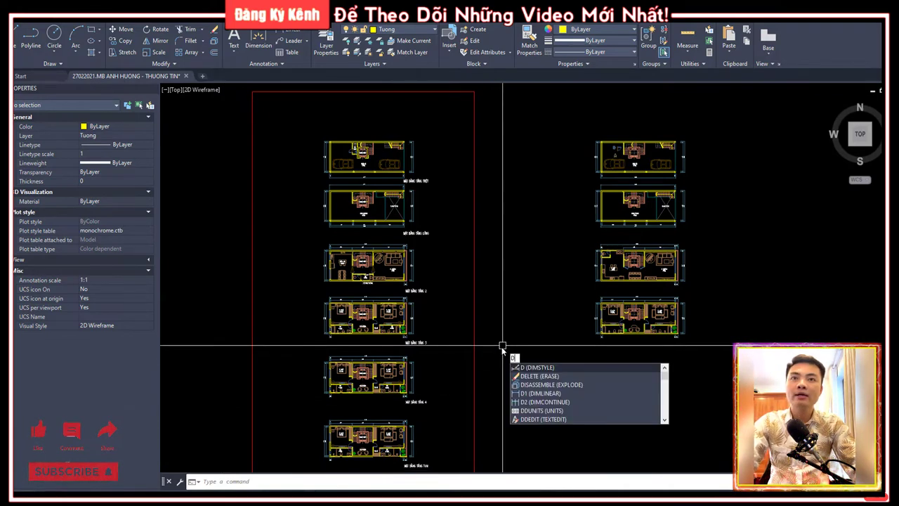
Crossing-select the right 220/6680/220 dimension stack and trim it to a picked point.
{"action": "key", "text": "Escape"}
{"action": "type", "text": "B"}
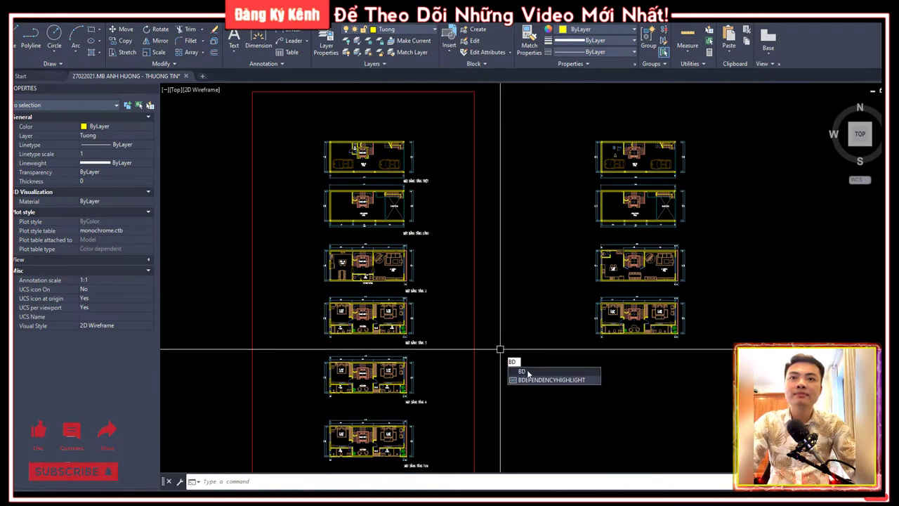
{"action": "key", "text": "Return"}
{"action": "scroll", "coordinate": [391, 166], "scroll_direction": "up", "scroll_amount": 6}
{"action": "scroll", "coordinate": [440, 137], "scroll_direction": "up", "scroll_amount": 2}
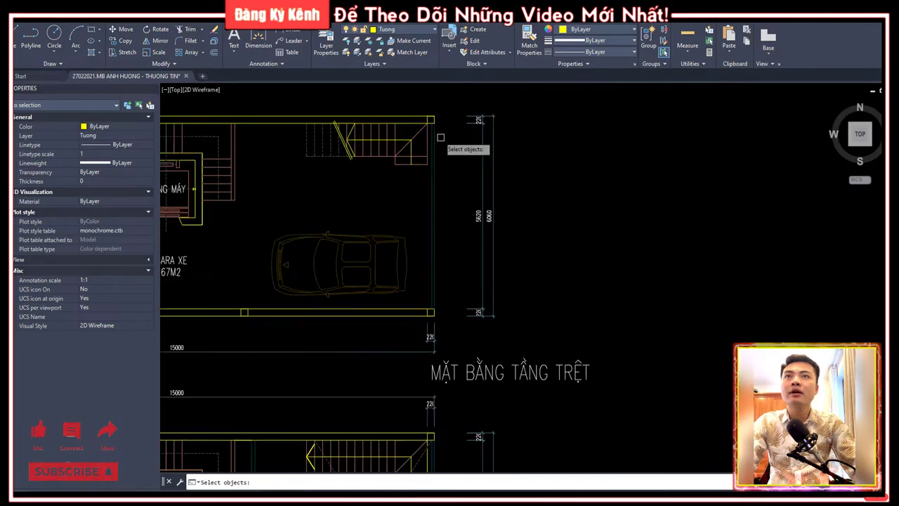
{"action": "left_click", "coordinate": [500, 317]}
{"action": "left_click", "coordinate": [460, 108]}
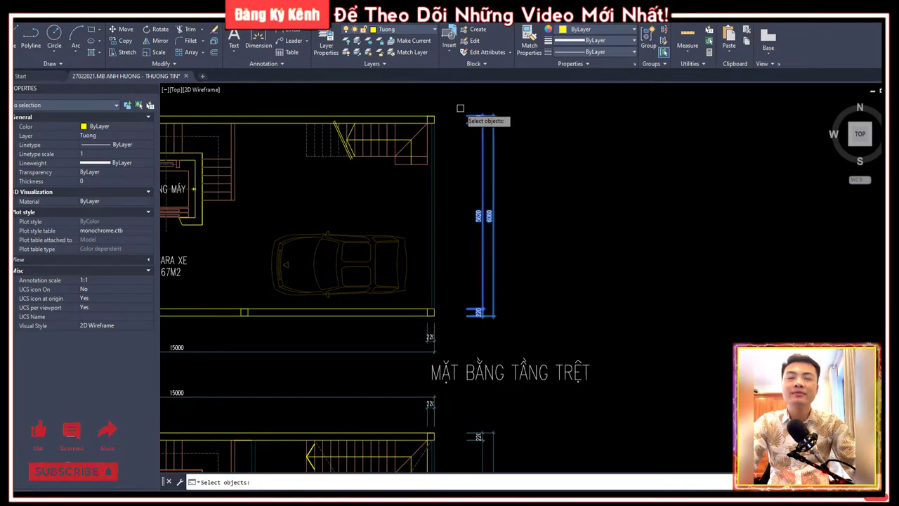
{"action": "key", "text": "Return"}
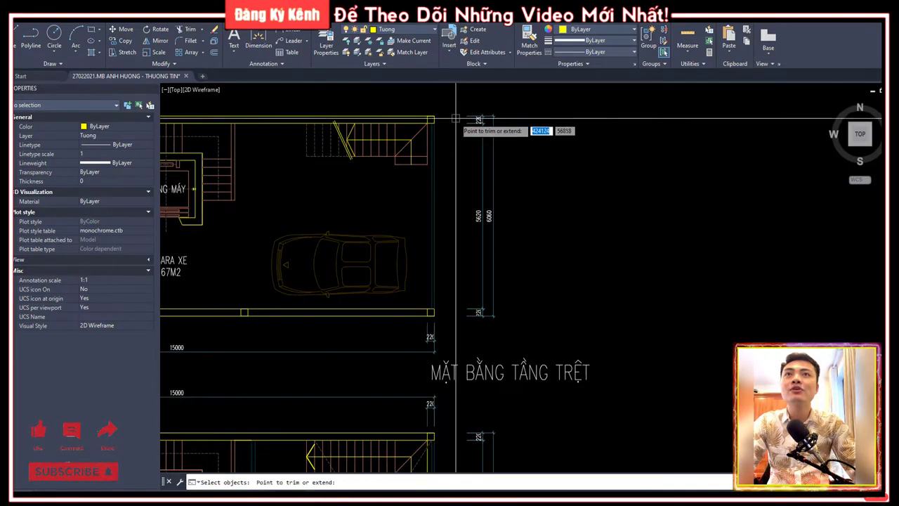
{"action": "left_click", "coordinate": [431, 119]}
{"action": "left_click", "coordinate": [491, 319]}
{"action": "left_click", "coordinate": [467, 123]}
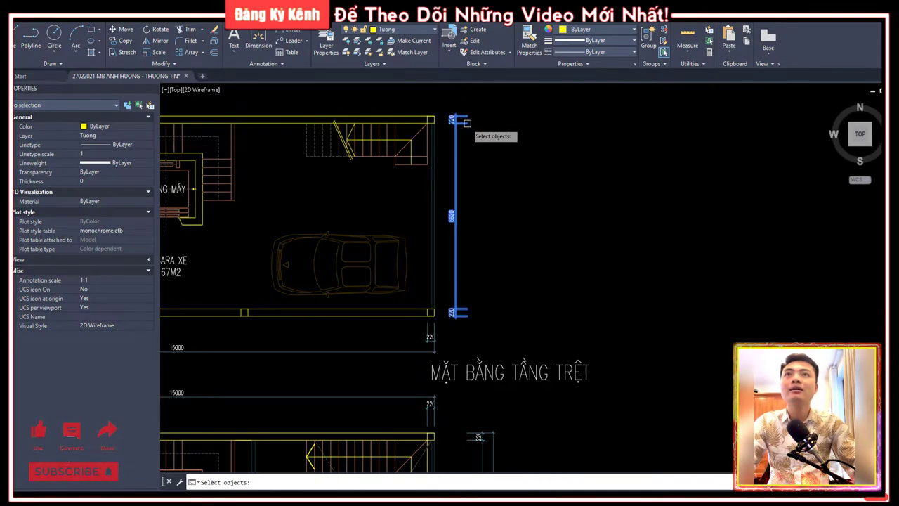
{"action": "key", "text": "Return"}
Trim the 6680 dimension again and bring the right dimension stack closer to the wall.
{"action": "left_click", "coordinate": [491, 160]}
{"action": "left_click", "coordinate": [511, 315]}
{"action": "left_click", "coordinate": [476, 130]}
{"action": "key", "text": "Return"}
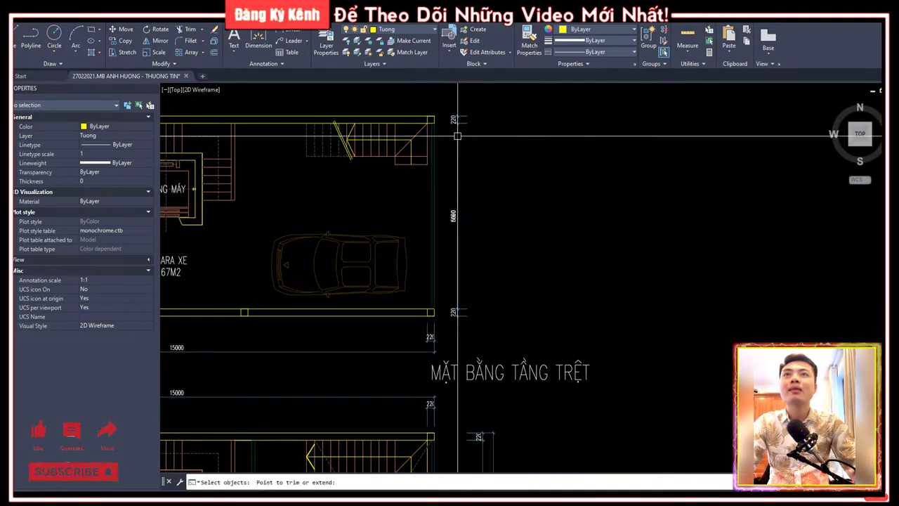
{"action": "left_click", "coordinate": [457, 135]}
{"action": "left_click", "coordinate": [496, 311]}
{"action": "left_click", "coordinate": [457, 150]}
{"action": "key", "text": "Return"}
{"action": "left_click", "coordinate": [482, 161]}
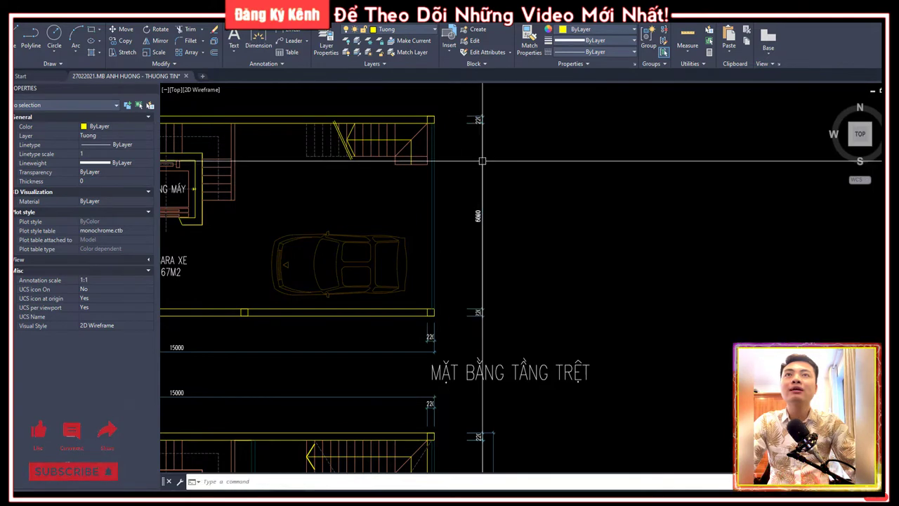
{"action": "left_click", "coordinate": [492, 126]}
{"action": "left_click", "coordinate": [478, 211]}
{"action": "left_click", "coordinate": [460, 186]}
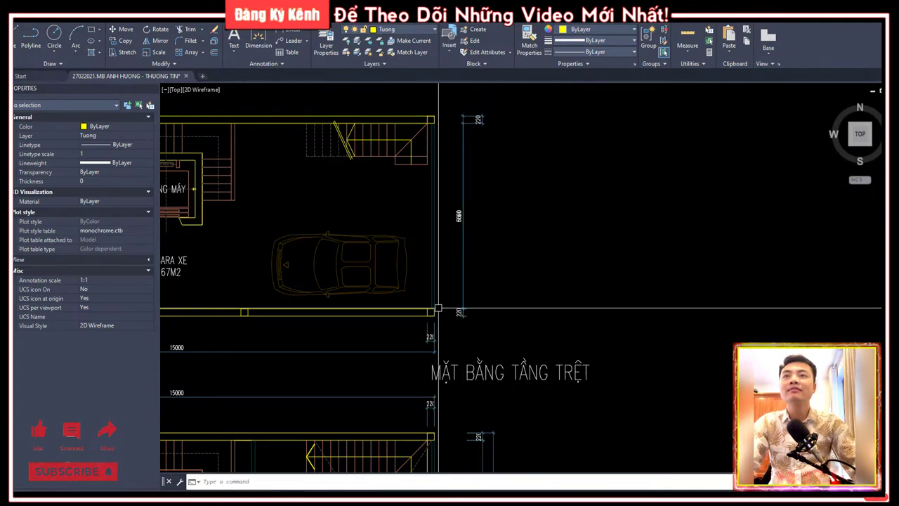
Move the 15000 dimension up beside the wall.
{"action": "scroll", "coordinate": [438, 307], "scroll_direction": "down", "scroll_amount": 3}
{"action": "key", "text": "m"}
{"action": "key", "text": "space"}
{"action": "scroll", "coordinate": [316, 294], "scroll_direction": "up", "scroll_amount": 3}
{"action": "scroll", "coordinate": [245, 288], "scroll_direction": "up", "scroll_amount": 2}
{"action": "left_click", "coordinate": [209, 287]}
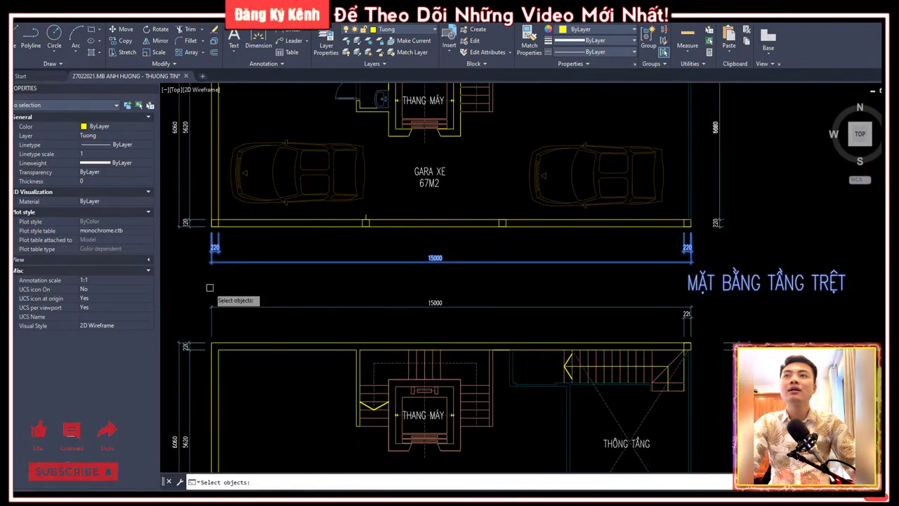
{"action": "key", "text": "space"}
{"action": "scroll", "coordinate": [209, 287], "scroll_direction": "up", "scroll_amount": 3}
{"action": "left_click", "coordinate": [271, 257]}
{"action": "left_click", "coordinate": [243, 251]}
{"action": "scroll", "coordinate": [303, 275], "scroll_direction": "down", "scroll_amount": 3}
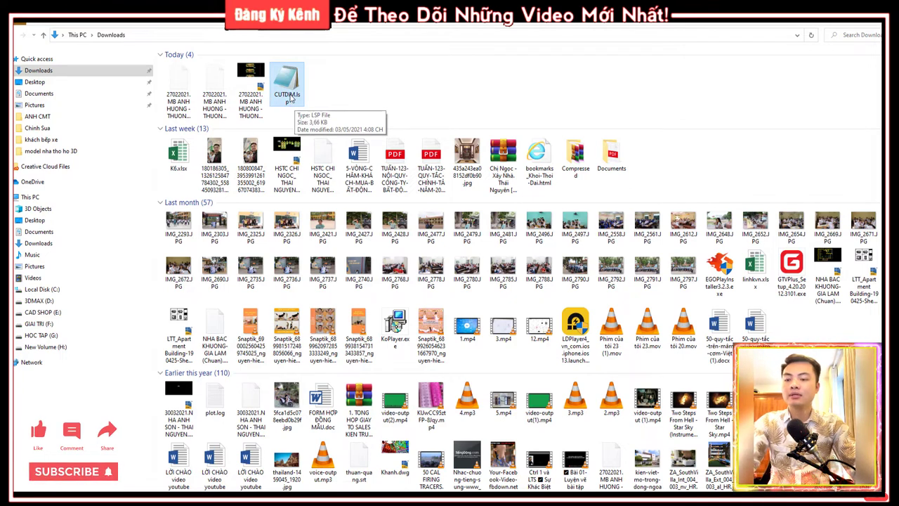
{"action": "left_click", "coordinate": [291, 100]}
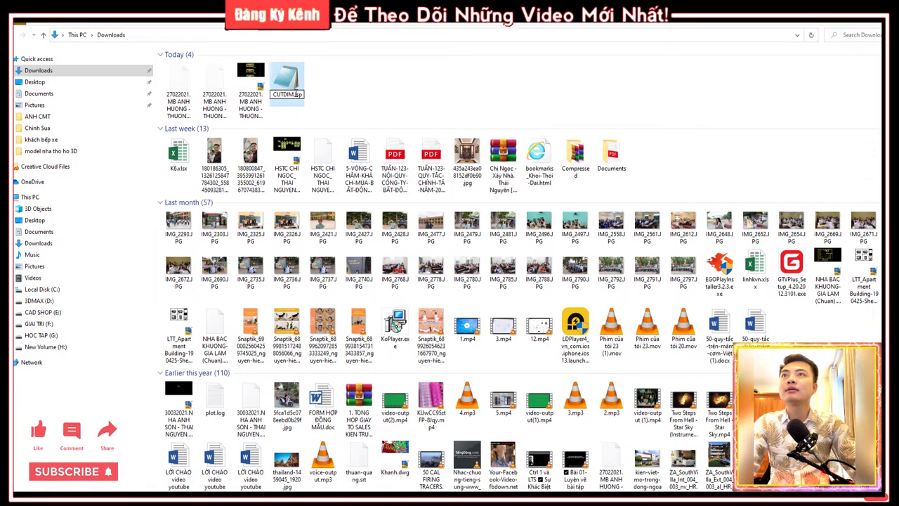
{"action": "double_click", "coordinate": [300, 95]}
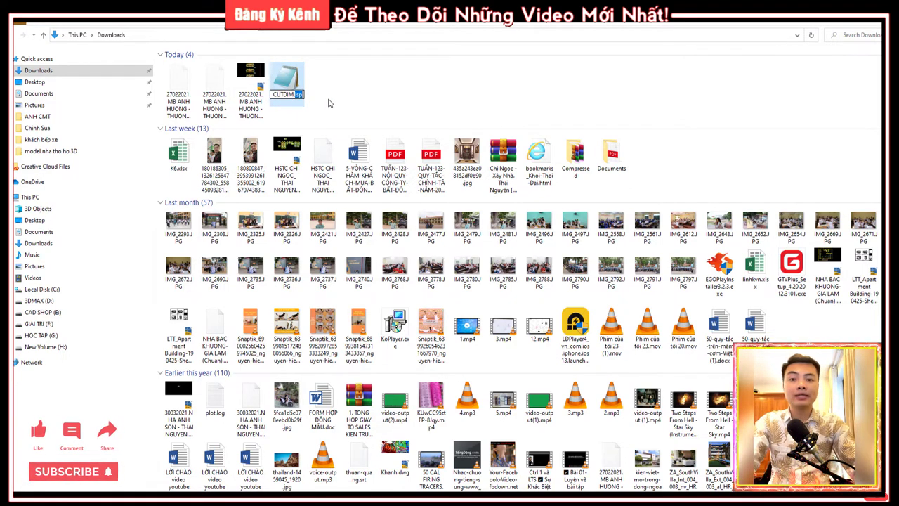
{"action": "key", "text": "Return"}
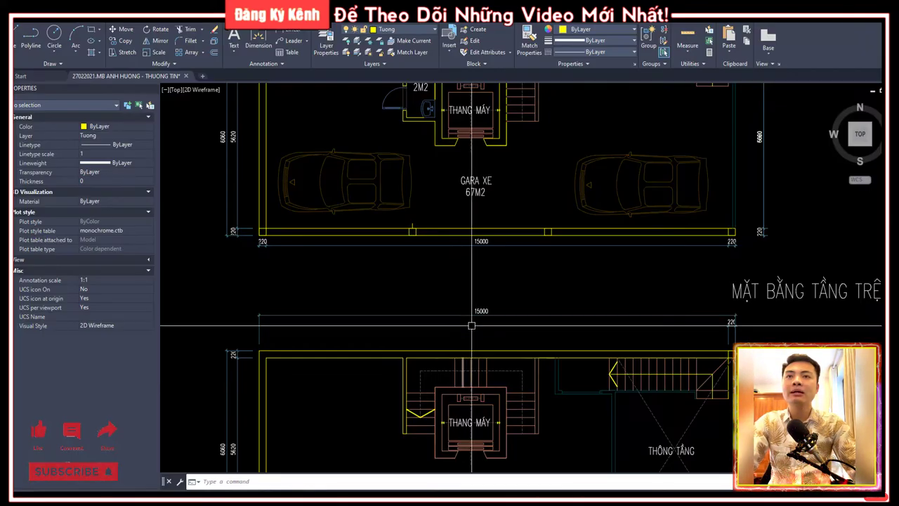
Zoom out to show all floor plans and type CD at the command line.
{"action": "scroll", "coordinate": [461, 283], "scroll_direction": "down", "scroll_amount": 2}
{"action": "scroll", "coordinate": [461, 283], "scroll_direction": "down", "scroll_amount": 4}
{"action": "middle_click_drag", "start_coordinate": [462, 283], "coordinate": [460, 269]}
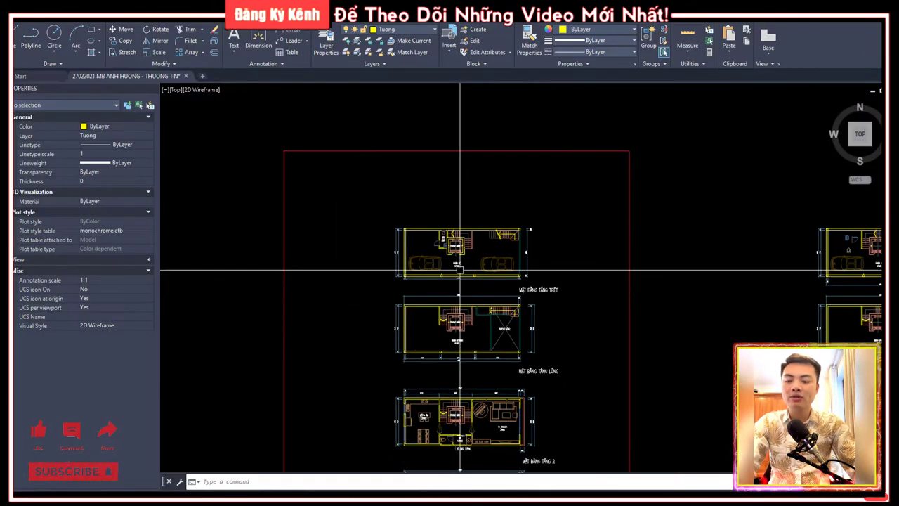
{"action": "key", "text": "Escape"}
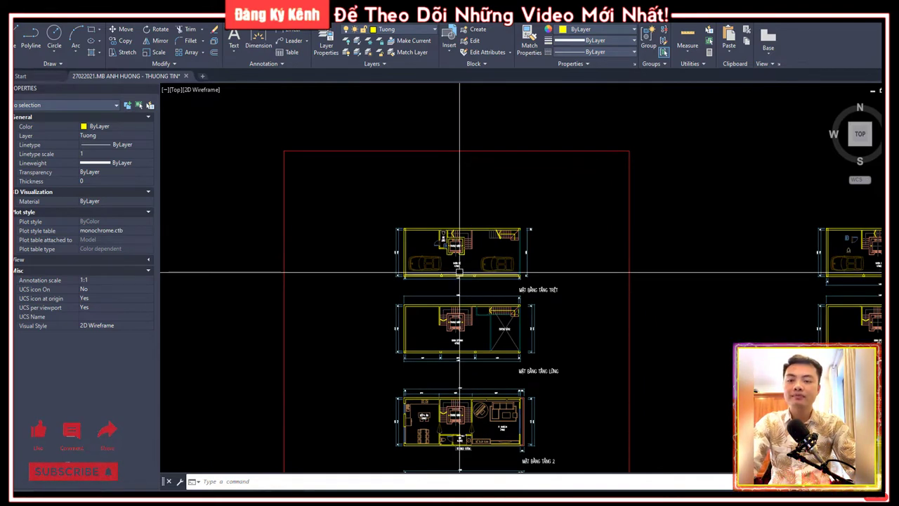
{"action": "type", "text": "cd"}
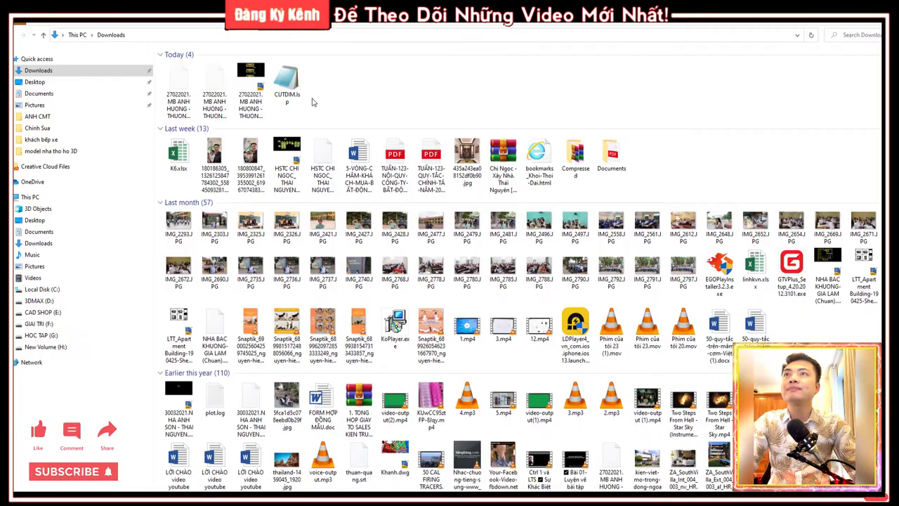
Open CUTDIM.lsp in Notepad, review its C:CF and error-handler code, then minimize it.
{"action": "double_click", "coordinate": [291, 83]}
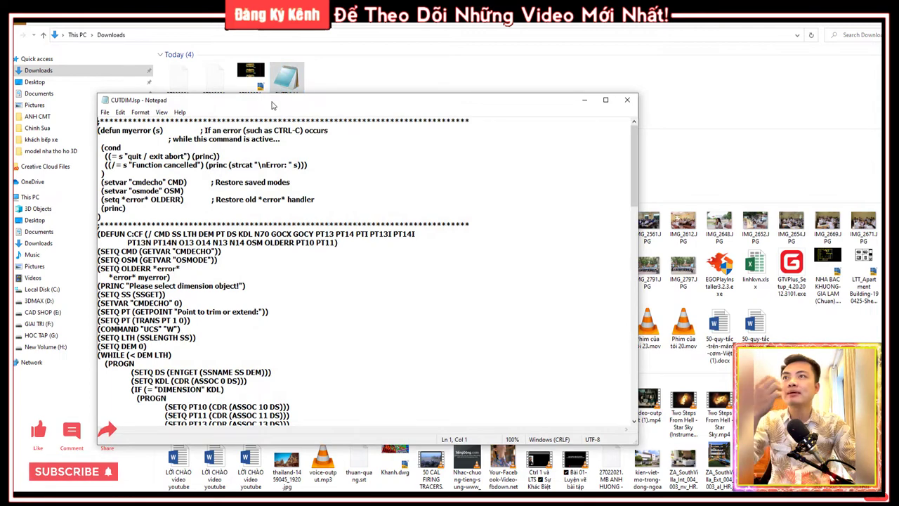
{"action": "left_click_drag", "start_coordinate": [266, 99], "coordinate": [438, 73]}
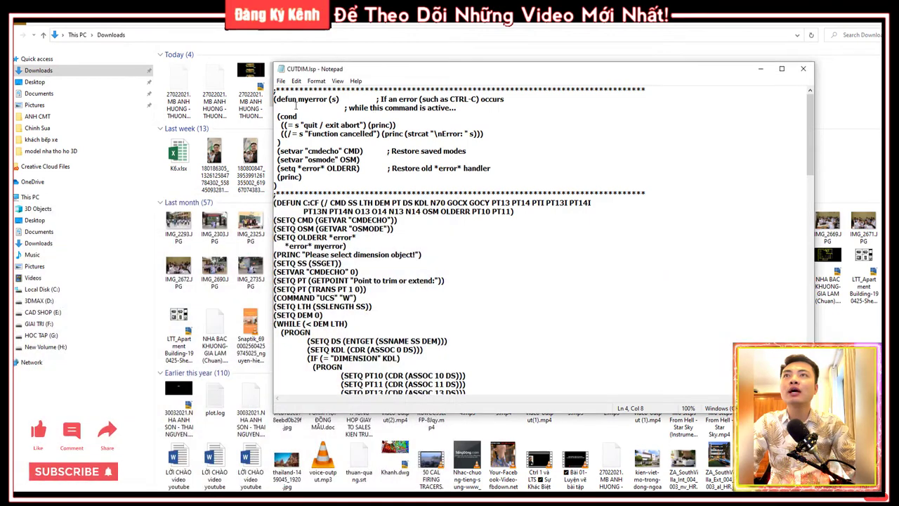
{"action": "left_click_drag", "start_coordinate": [279, 99], "coordinate": [361, 177]}
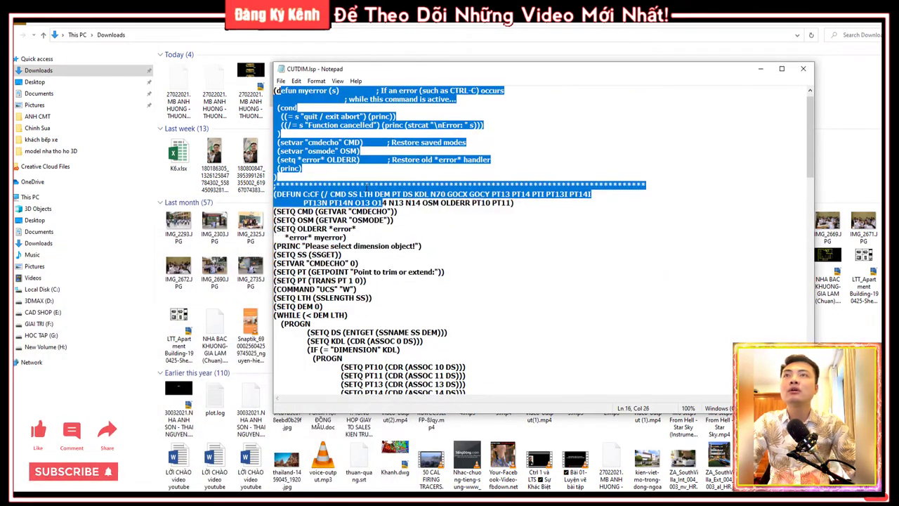
{"action": "left_click", "coordinate": [384, 228]}
{"action": "scroll", "coordinate": [384, 229], "scroll_direction": "down", "scroll_amount": 7}
{"action": "scroll", "coordinate": [390, 242], "scroll_direction": "down", "scroll_amount": 10}
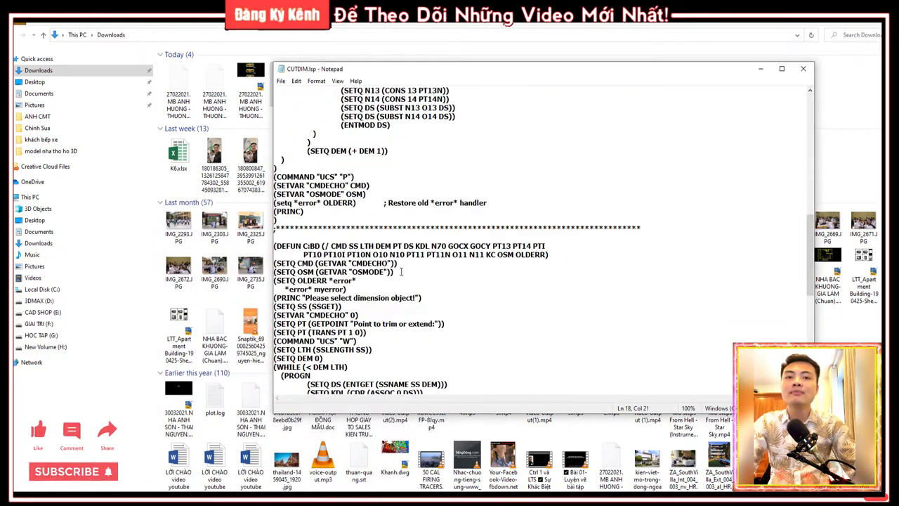
{"action": "scroll", "coordinate": [398, 262], "scroll_direction": "up", "scroll_amount": 6}
{"action": "scroll", "coordinate": [397, 262], "scroll_direction": "up", "scroll_amount": 11}
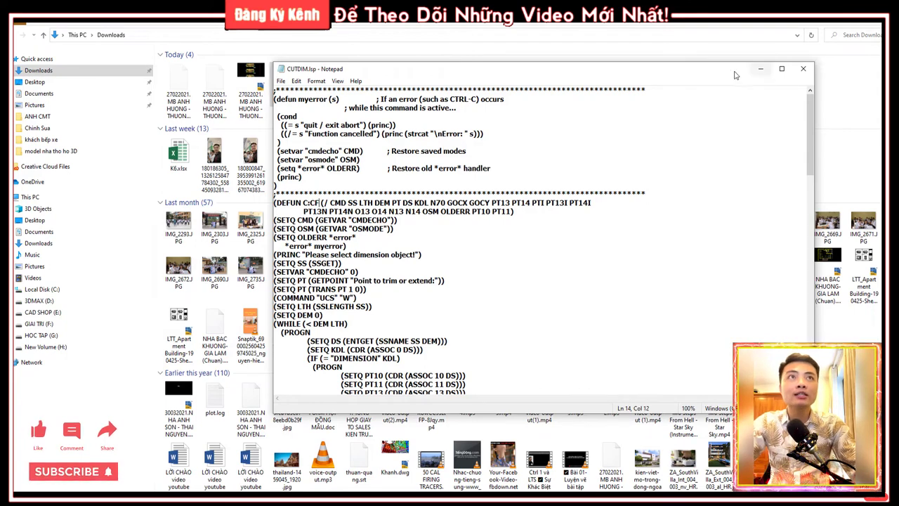
{"action": "left_click", "coordinate": [759, 73]}
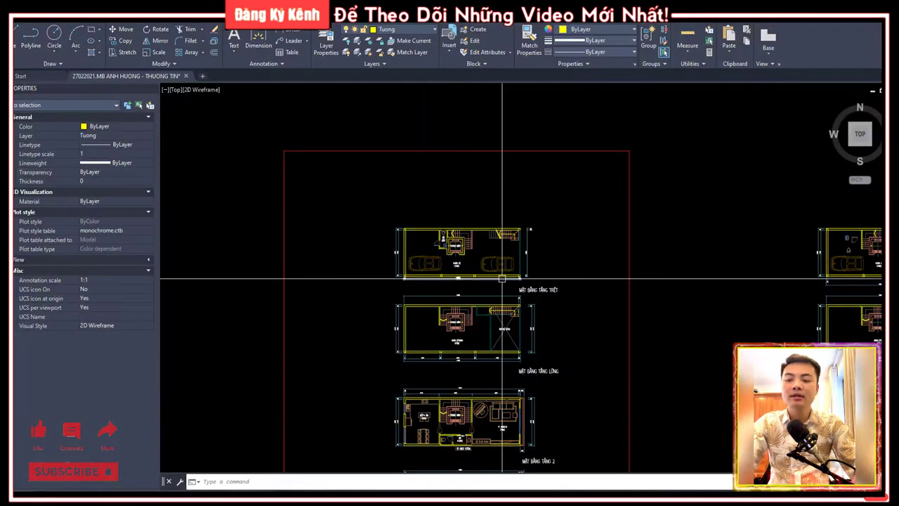
Run CF and crossing-select the left dimension on the lower floor plan.
{"action": "type", "text": "CF"}
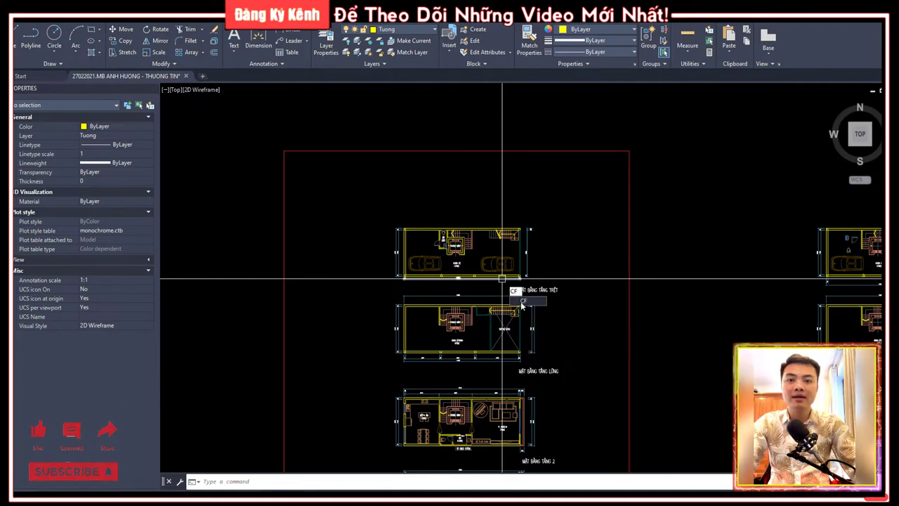
{"action": "key", "text": "Return"}
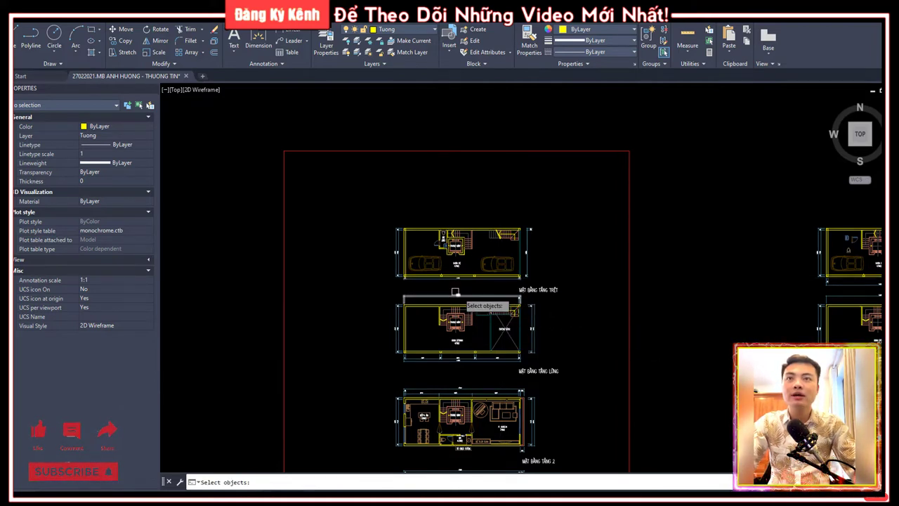
{"action": "scroll", "coordinate": [384, 270], "scroll_direction": "up", "scroll_amount": 4}
{"action": "scroll", "coordinate": [400, 253], "scroll_direction": "up", "scroll_amount": 2}
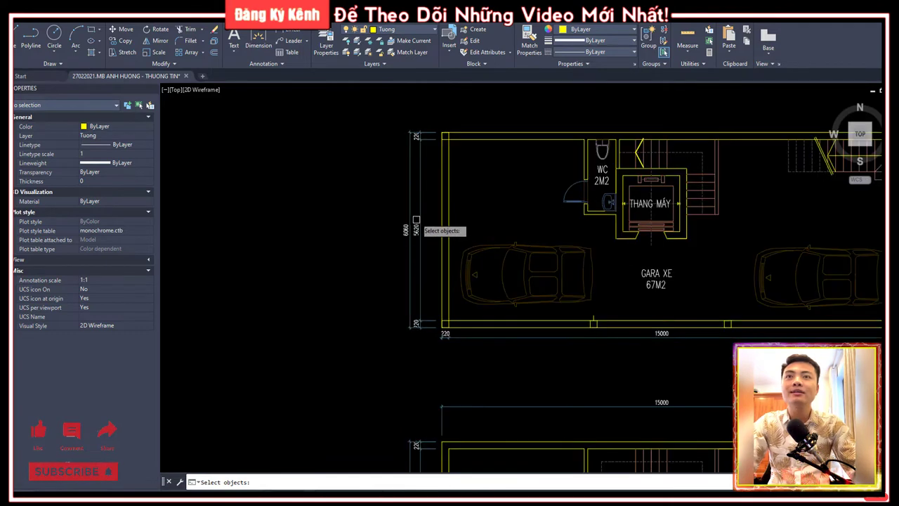
{"action": "middle_click_drag", "start_coordinate": [418, 242], "coordinate": [453, 309]}
{"action": "left_click_drag", "start_coordinate": [458, 403], "coordinate": [413, 156]}
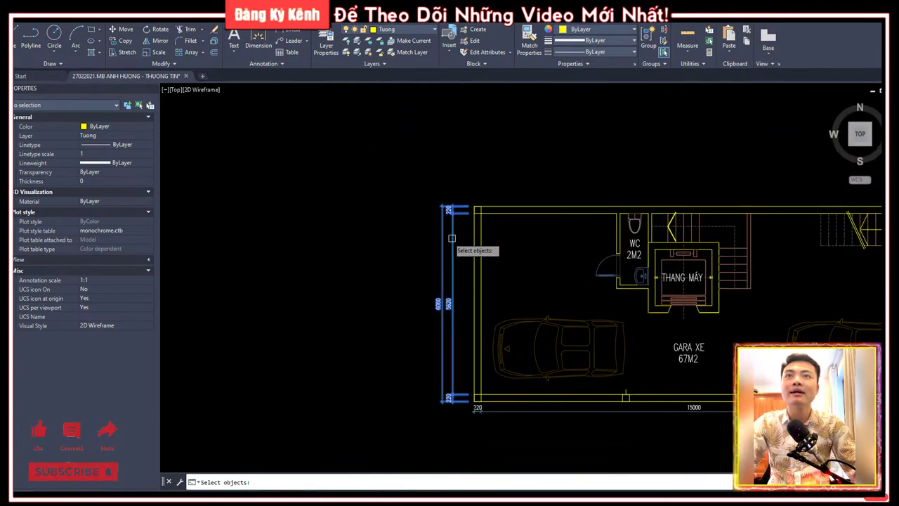
{"action": "key", "text": "Return"}
{"action": "scroll", "coordinate": [453, 216], "scroll_direction": "up", "scroll_amount": 8}
{"action": "scroll", "coordinate": [446, 201], "scroll_direction": "down", "scroll_amount": 6}
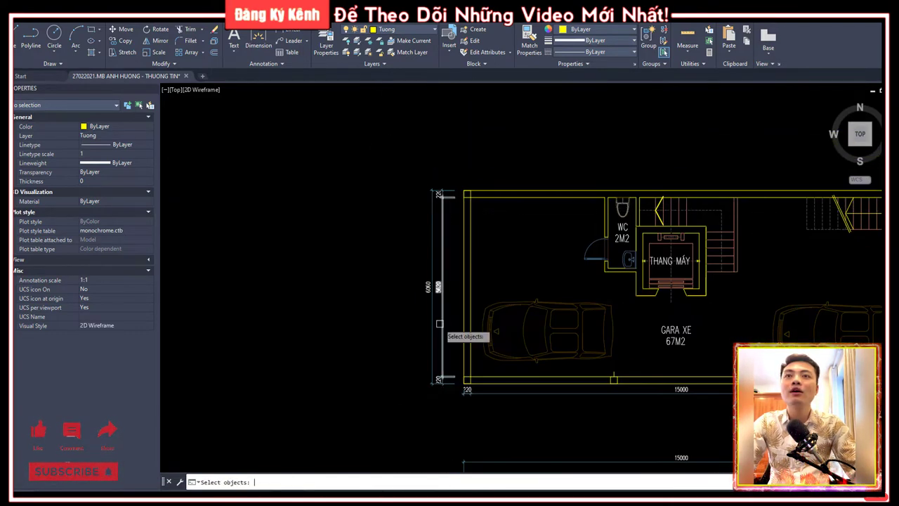
Reselect the left dimension with windows and restart the trim command.
{"action": "left_click", "coordinate": [449, 406]}
{"action": "left_click", "coordinate": [387, 192]}
{"action": "key", "text": "Return"}
{"action": "scroll", "coordinate": [452, 210], "scroll_direction": "up", "scroll_amount": 7}
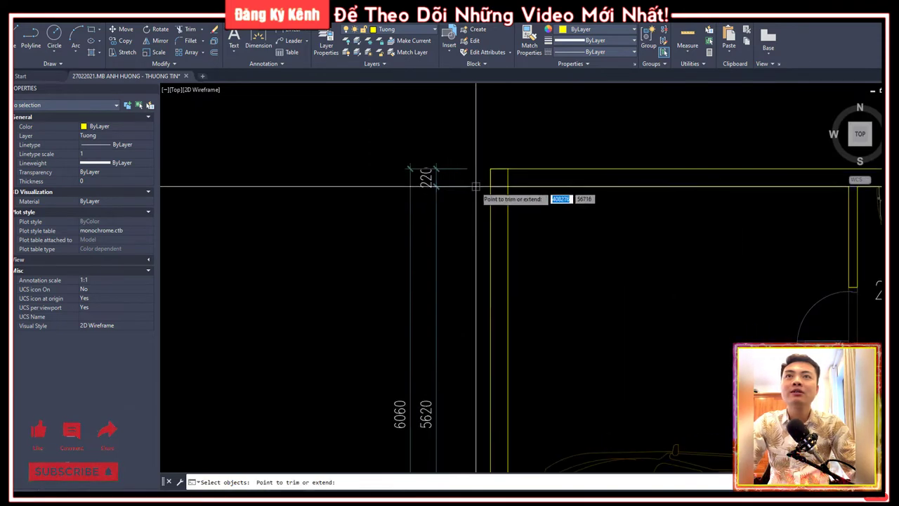
{"action": "scroll", "coordinate": [426, 174], "scroll_direction": "down", "scroll_amount": 9}
{"action": "left_click", "coordinate": [436, 149]}
{"action": "left_click", "coordinate": [400, 291]}
{"action": "scroll", "coordinate": [421, 285], "scroll_direction": "up", "scroll_amount": 7}
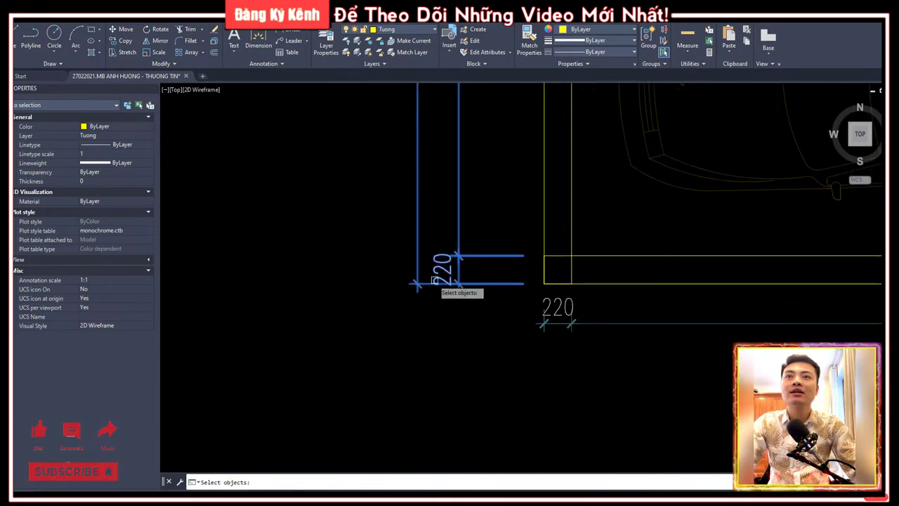
{"action": "key", "text": "Return"}
{"action": "scroll", "coordinate": [415, 322], "scroll_direction": "down", "scroll_amount": 7}
{"action": "key", "text": "Escape"}
{"action": "key", "text": "Return"}
Trim the left dimension's extension lines to the picked wall corner.
{"action": "left_click", "coordinate": [420, 337]}
{"action": "left_click", "coordinate": [371, 236]}
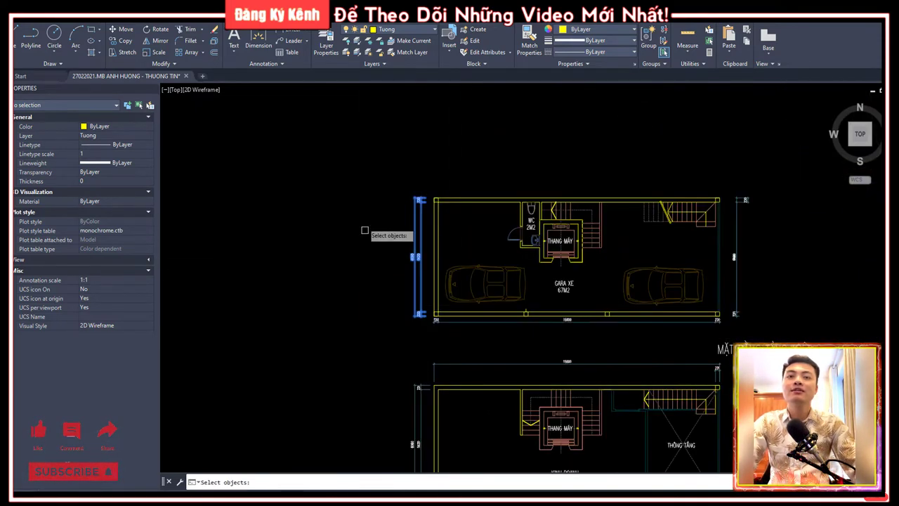
{"action": "key", "text": "Return"}
{"action": "scroll", "coordinate": [429, 328], "scroll_direction": "up", "scroll_amount": 2}
{"action": "scroll", "coordinate": [429, 328], "scroll_direction": "up", "scroll_amount": 3}
{"action": "left_click", "coordinate": [401, 302]}
{"action": "key", "text": "Return"}
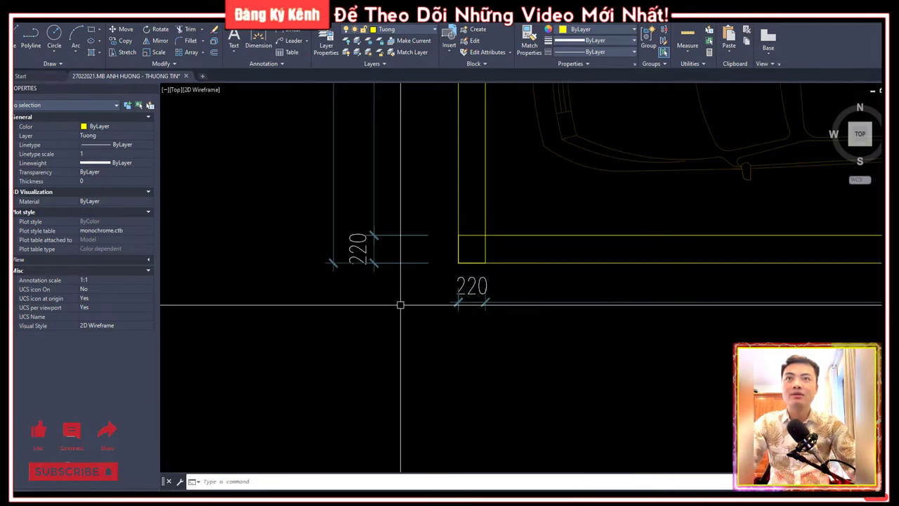
Rerun the trim and select the 15000 dimension, then another dimension by window.
{"action": "scroll", "coordinate": [477, 323], "scroll_direction": "down", "scroll_amount": 7}
{"action": "scroll", "coordinate": [477, 329], "scroll_direction": "down", "scroll_amount": 2}
{"action": "scroll", "coordinate": [477, 329], "scroll_direction": "up", "scroll_amount": 5}
{"action": "key", "text": "Return"}
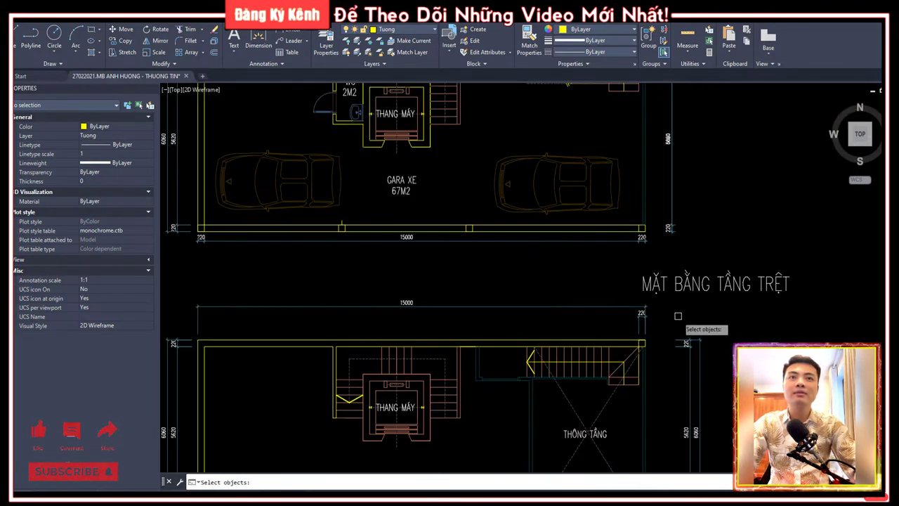
{"action": "left_click", "coordinate": [422, 291]}
{"action": "left_click", "coordinate": [194, 325]}
{"action": "key", "text": "Return"}
{"action": "scroll", "coordinate": [204, 319], "scroll_direction": "up", "scroll_amount": 3}
{"action": "scroll", "coordinate": [261, 271], "scroll_direction": "down", "scroll_amount": 5}
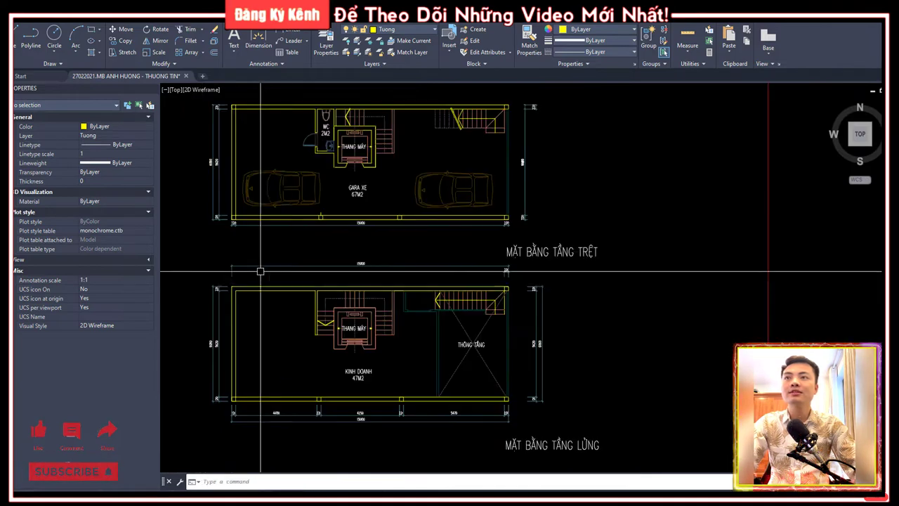
{"action": "scroll", "coordinate": [216, 412], "scroll_direction": "up", "scroll_amount": 3}
{"action": "middle_click_drag", "start_coordinate": [216, 413], "coordinate": [307, 426]}
{"action": "key", "text": "Return"}
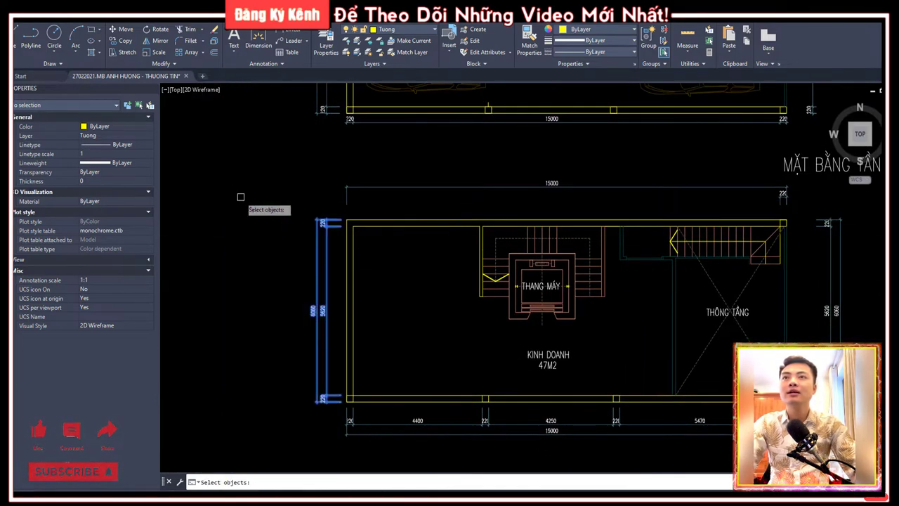
{"action": "scroll", "coordinate": [302, 215], "scroll_direction": "up", "scroll_amount": 5}
Crossing-select the 220 dimensions and trim them to the wall corner.
{"action": "key", "text": "Return"}
{"action": "scroll", "coordinate": [528, 203], "scroll_direction": "down", "scroll_amount": 5}
{"action": "left_click", "coordinate": [502, 171]}
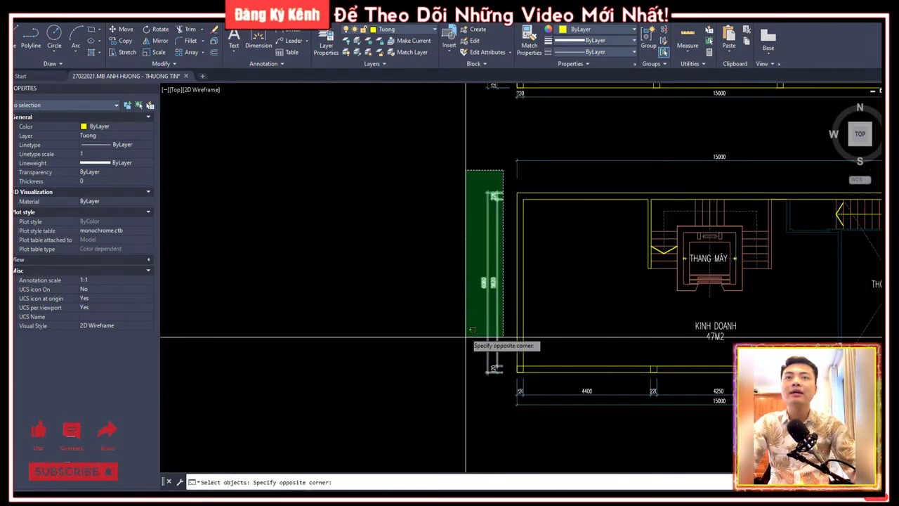
{"action": "left_click", "coordinate": [467, 349]}
{"action": "scroll", "coordinate": [518, 377], "scroll_direction": "up", "scroll_amount": 5}
{"action": "key", "text": "Return"}
{"action": "left_click", "coordinate": [520, 381]}
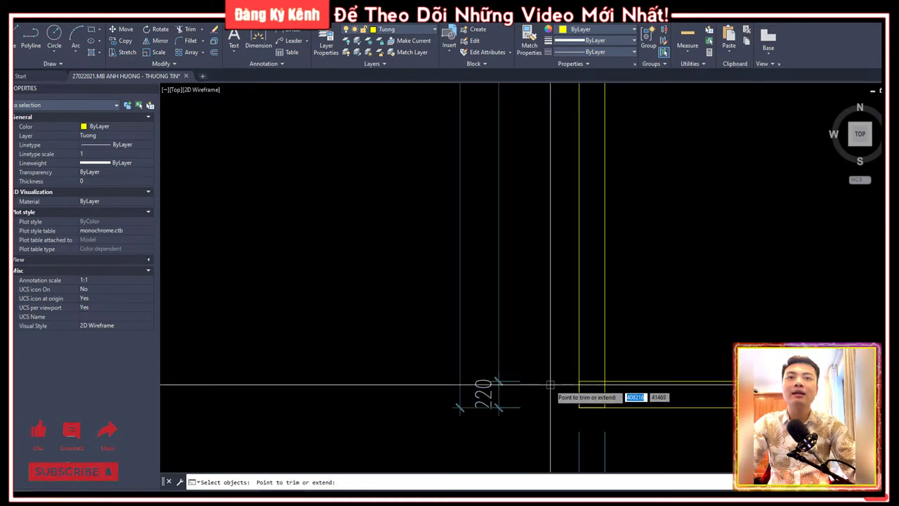
{"action": "left_click", "coordinate": [553, 381]}
{"action": "scroll", "coordinate": [417, 340], "scroll_direction": "down", "scroll_amount": 5}
{"action": "scroll", "coordinate": [422, 393], "scroll_direction": "up", "scroll_amount": 5}
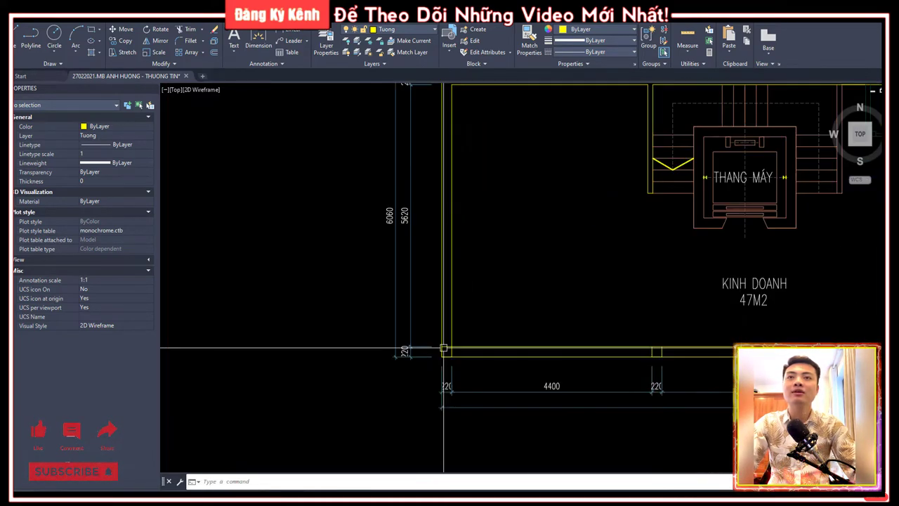
Trim the left-side dimensions to the top wall line.
{"action": "key", "text": "Return"}
{"action": "left_click", "coordinate": [422, 423]}
{"action": "left_click", "coordinate": [351, 83]}
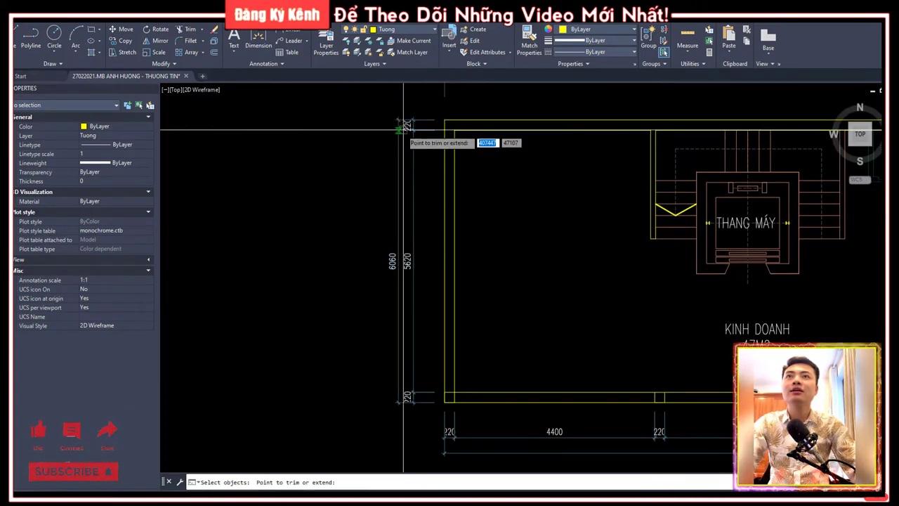
{"action": "scroll", "coordinate": [422, 133], "scroll_direction": "up", "scroll_amount": 5}
{"action": "key", "text": "Return"}
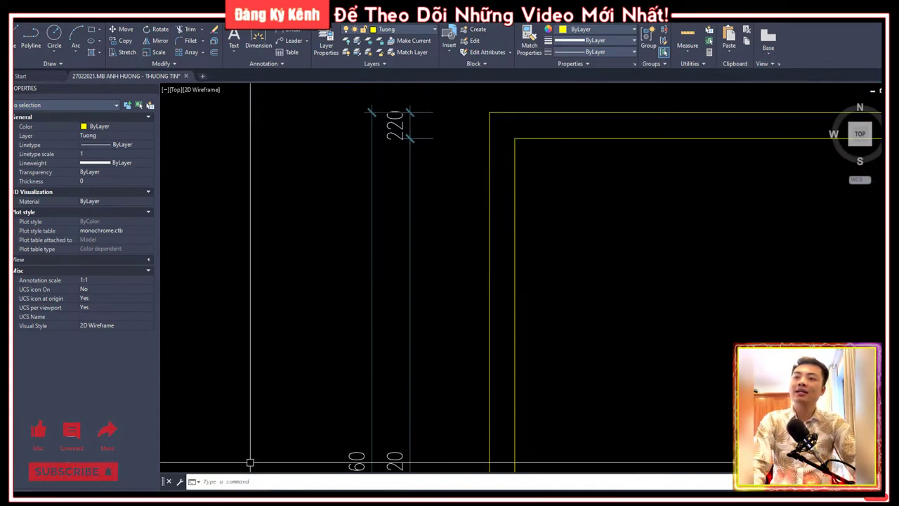
Bring forward the Notepad window showing CUTDIM.lsp's C:CF command definition.
{"action": "key", "text": "alt+Tab"}
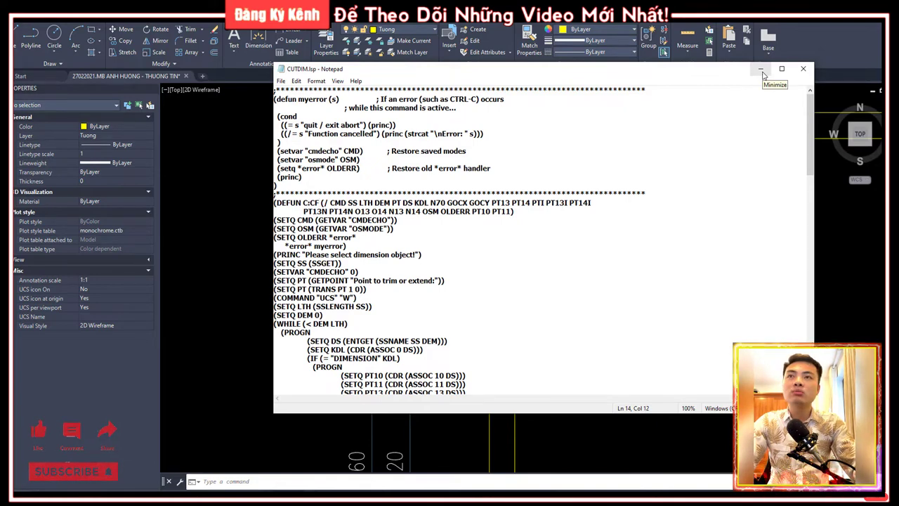
Minimize Notepad and zoom the view on the AutoCAD floor plans.
{"action": "left_click", "coordinate": [761, 68]}
{"action": "scroll", "coordinate": [516, 236], "scroll_direction": "down", "scroll_amount": 5}
{"action": "scroll", "coordinate": [516, 236], "scroll_direction": "down", "scroll_amount": 3}
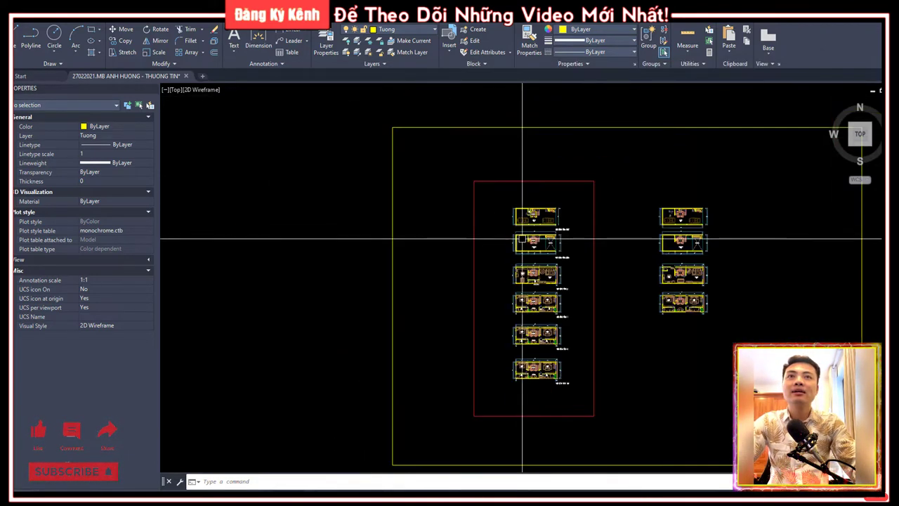
{"action": "scroll", "coordinate": [492, 236], "scroll_direction": "down", "scroll_amount": 1}
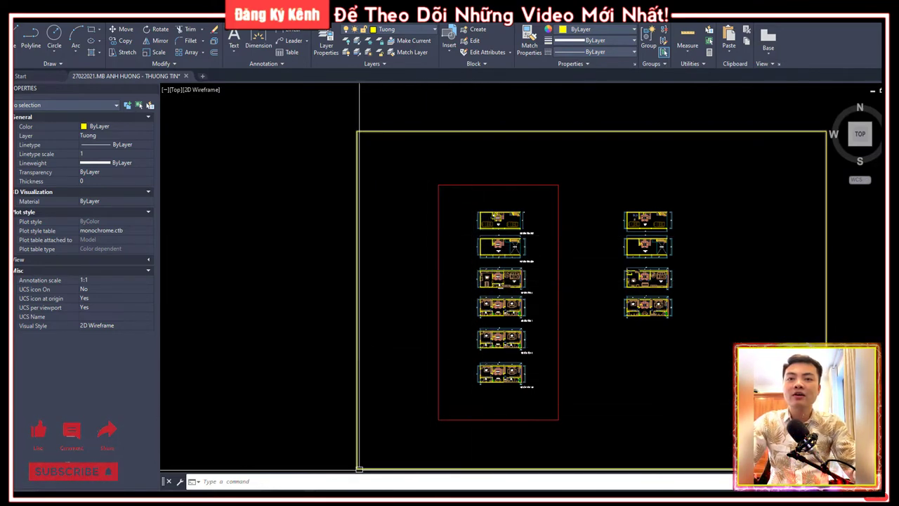
Rename the DEFUN command from C:CF to C:CD, save CUTDIM.lsp, and close Notepad.
{"action": "key", "text": "alt+Tab"}
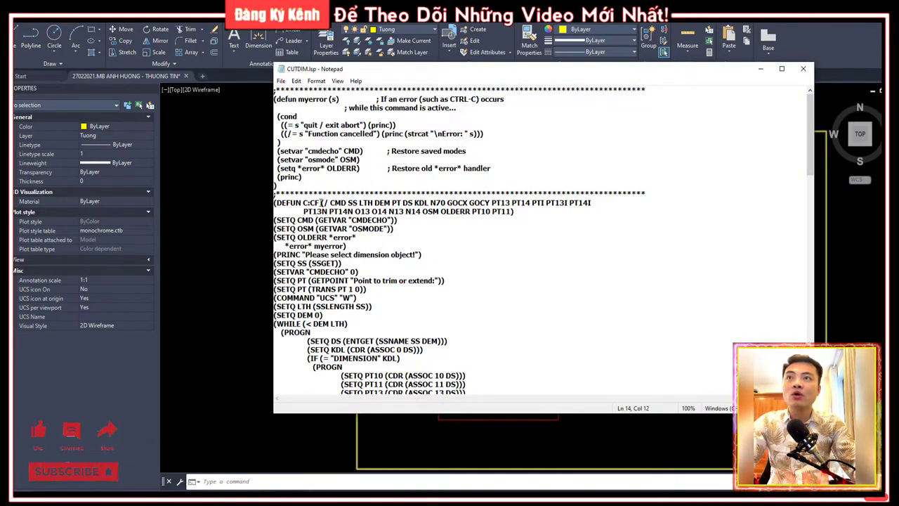
{"action": "type", "text": "D"}
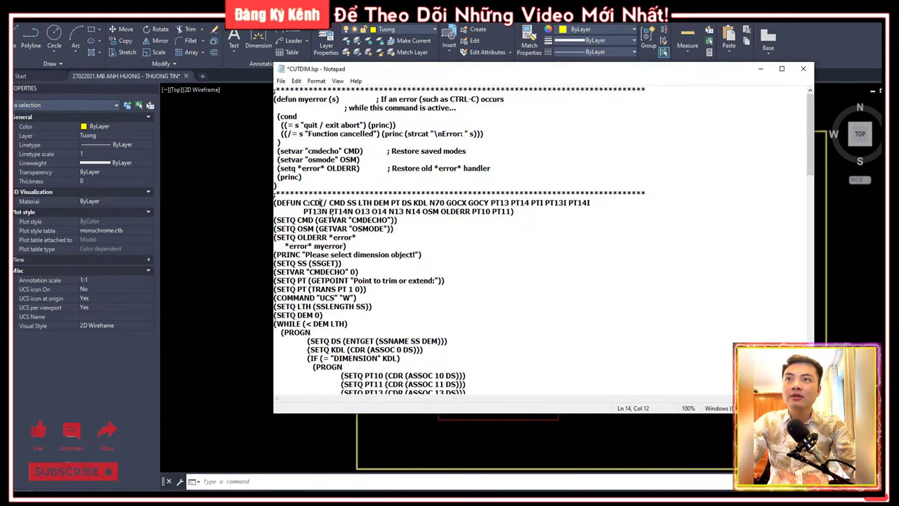
{"action": "left_click", "coordinate": [318, 207]}
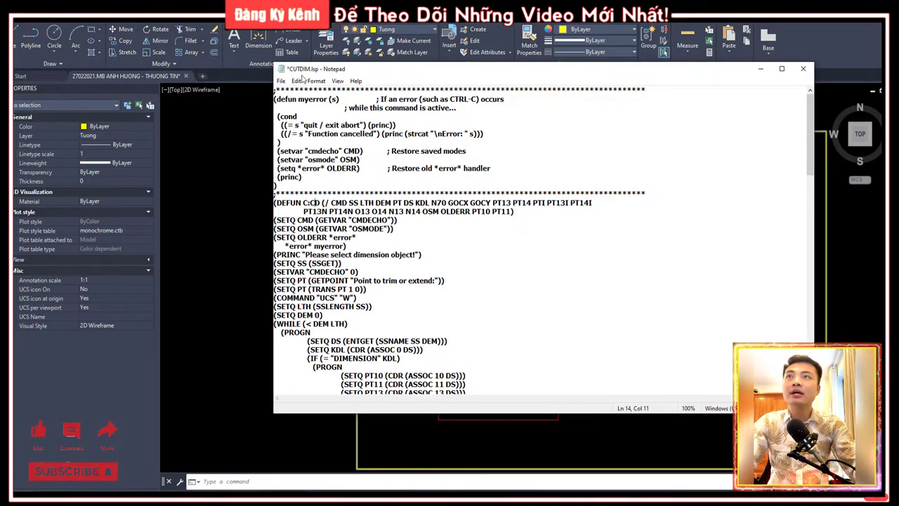
{"action": "left_click", "coordinate": [280, 80]}
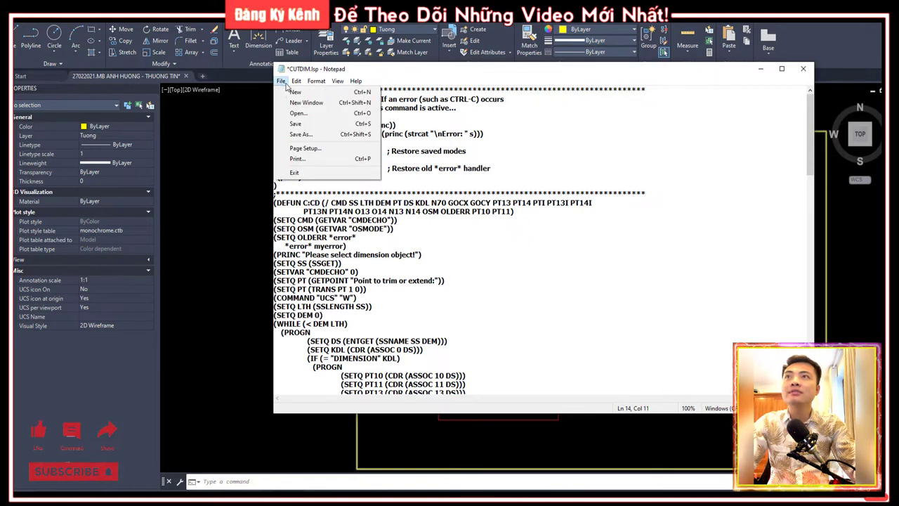
{"action": "left_click", "coordinate": [298, 126]}
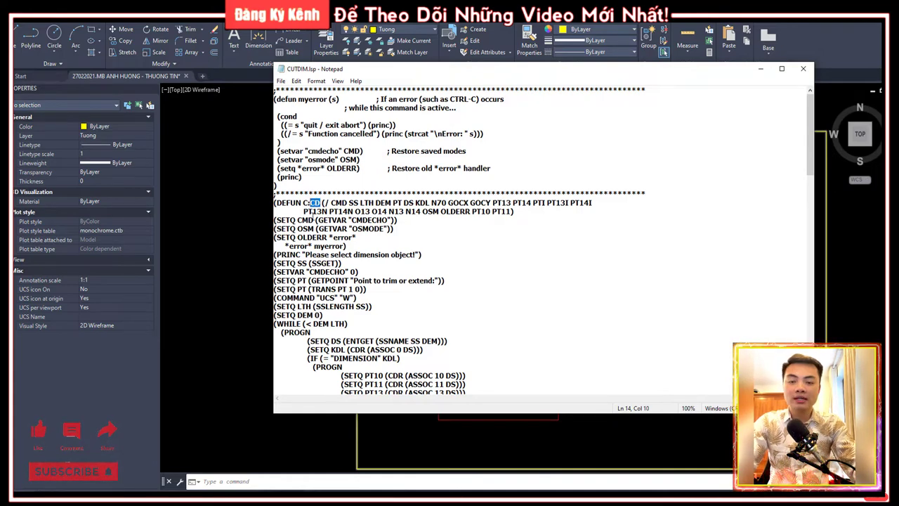
{"action": "left_click", "coordinate": [802, 68]}
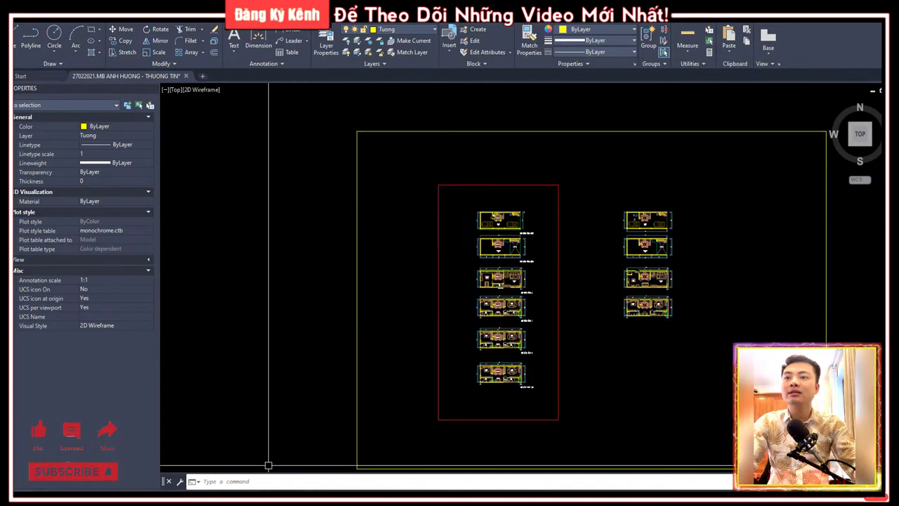
{"action": "key", "text": "alt+Tab"}
{"action": "mouse_move", "coordinate": [289, 94]}
{"action": "left_mouse_down"}
{"action": "mouse_move", "coordinate": [428, 476]}
{"action": "mouse_move", "coordinate": [327, 136]}
{"action": "left_mouse_up"}
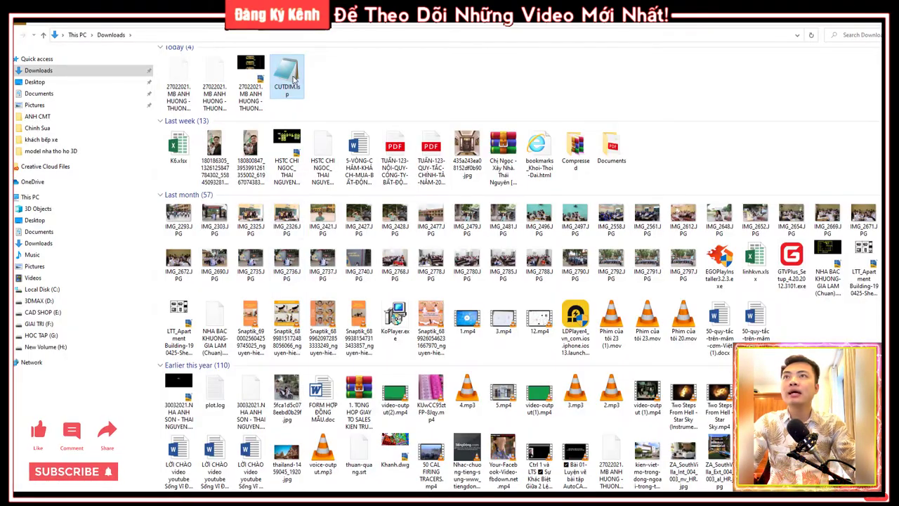
{"action": "left_click_drag", "start_coordinate": [294, 79], "coordinate": [428, 481]}
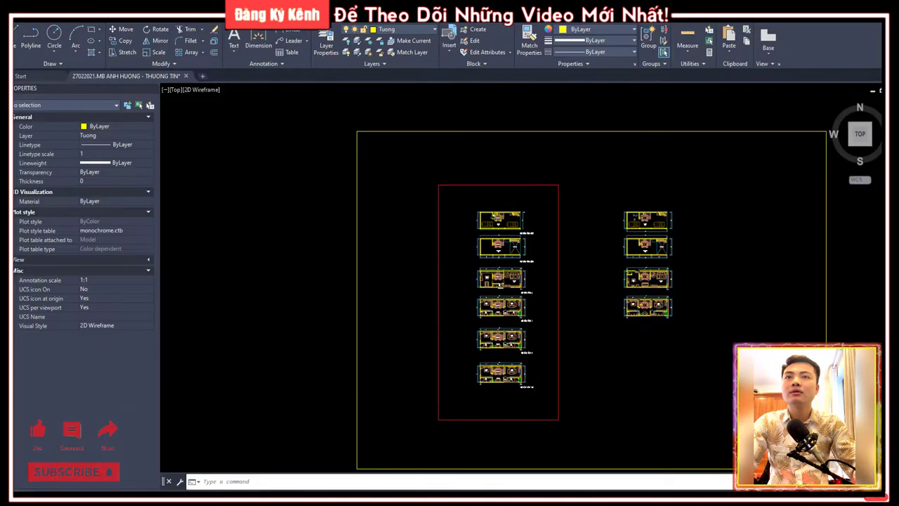
{"action": "left_click_drag", "start_coordinate": [428, 481], "coordinate": [144, 140]}
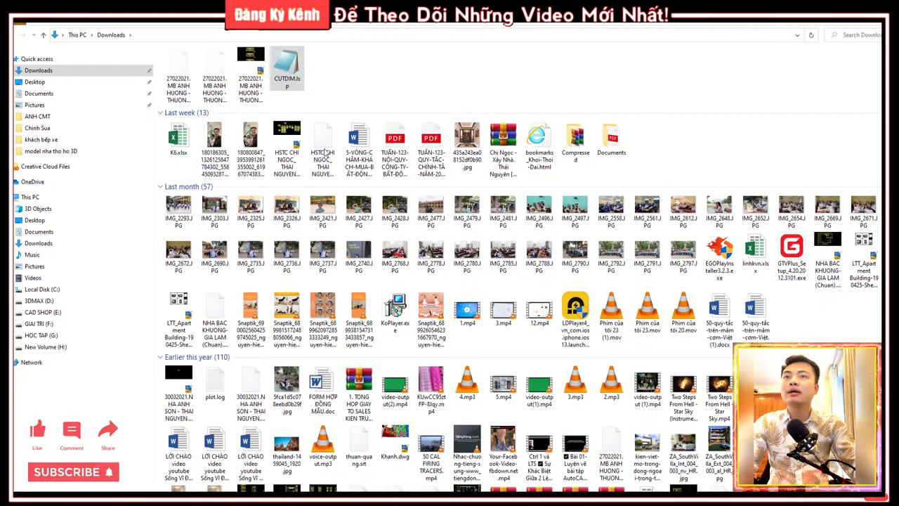
{"action": "mouse_move", "coordinate": [286, 70]}
{"action": "left_mouse_down"}
{"action": "mouse_move", "coordinate": [427, 485]}
{"action": "mouse_move", "coordinate": [535, 212]}
{"action": "left_mouse_up"}
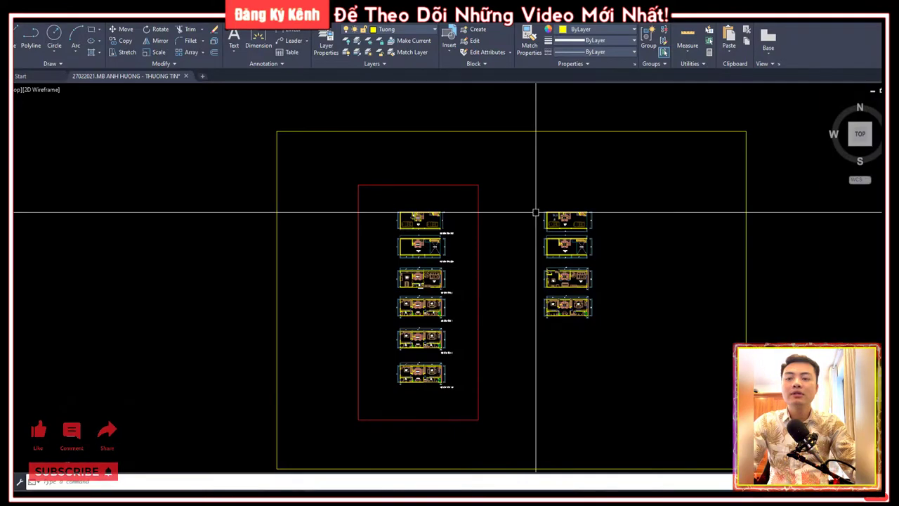
Reload CUTDIM.lsp from the Downloads folder with APPLOAD (AP).
{"action": "type", "text": "ap"}
{"action": "key", "text": "Return"}
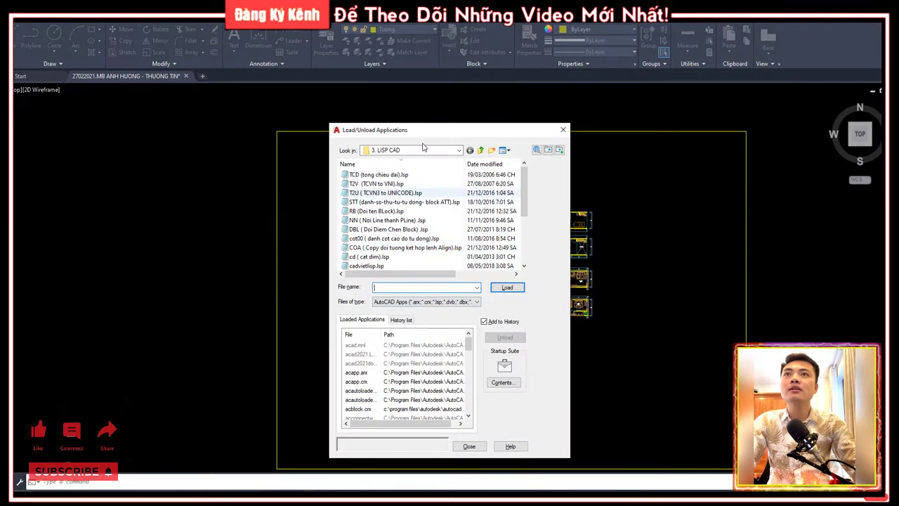
{"action": "left_click", "coordinate": [423, 149]}
{"action": "scroll", "coordinate": [407, 232], "scroll_direction": "up", "scroll_amount": 5}
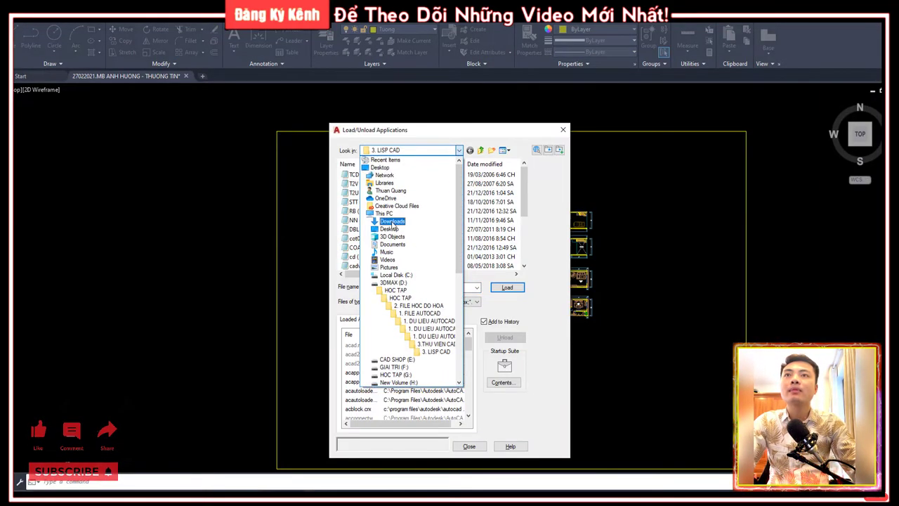
{"action": "left_click", "coordinate": [392, 221]}
{"action": "left_click", "coordinate": [363, 184]}
{"action": "left_click", "coordinate": [513, 288]}
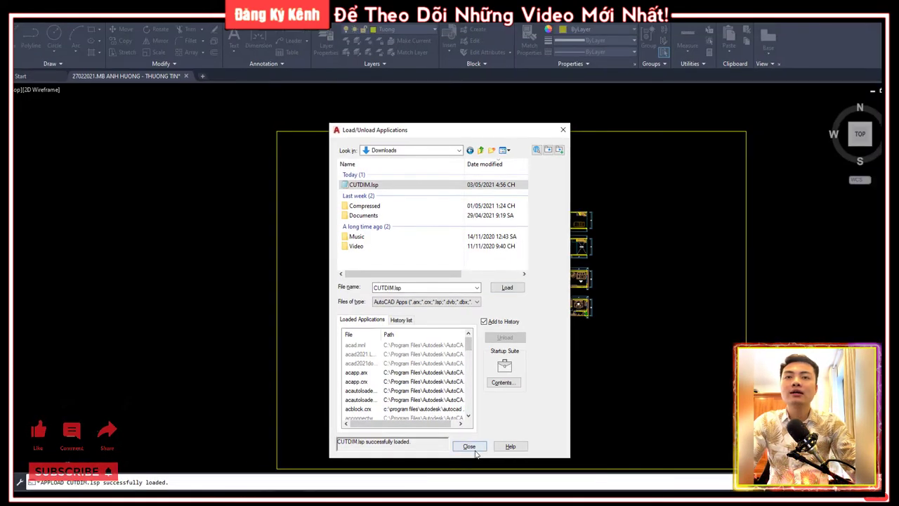
{"action": "left_click", "coordinate": [474, 451]}
Run the renamed CD command on the floor-plan dimensions.
{"action": "type", "text": "CD"}
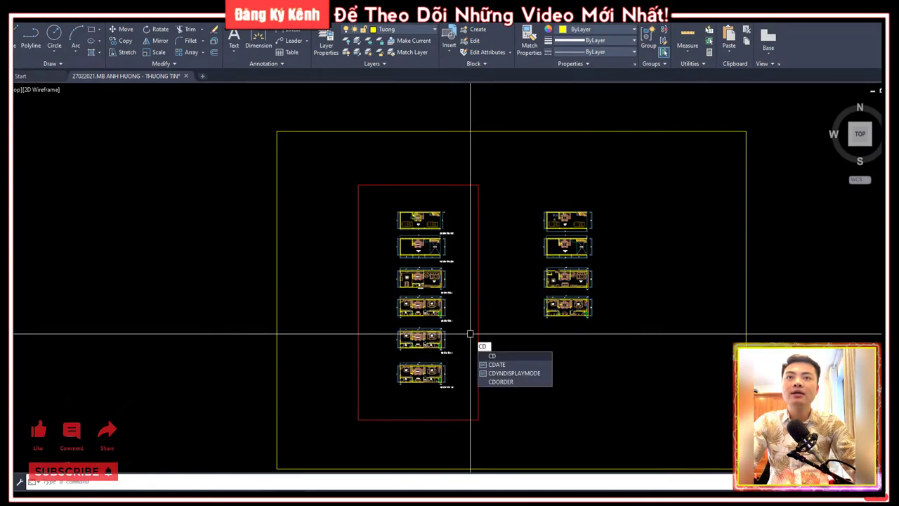
{"action": "key", "text": "Return"}
{"action": "scroll", "coordinate": [448, 267], "scroll_direction": "up", "scroll_amount": 4}
{"action": "scroll", "coordinate": [433, 293], "scroll_direction": "up", "scroll_amount": 7}
{"action": "scroll", "coordinate": [562, 300], "scroll_direction": "down", "scroll_amount": 4}
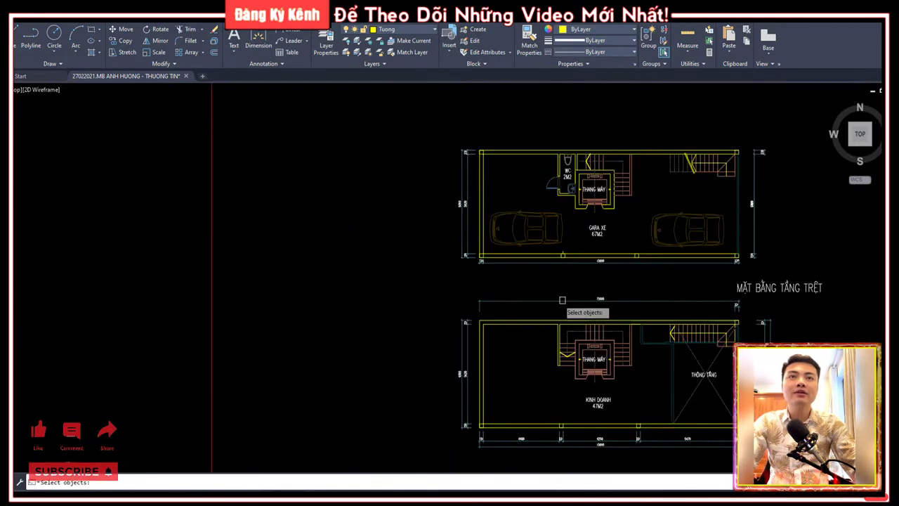
{"action": "scroll", "coordinate": [463, 298], "scroll_direction": "up", "scroll_amount": 5}
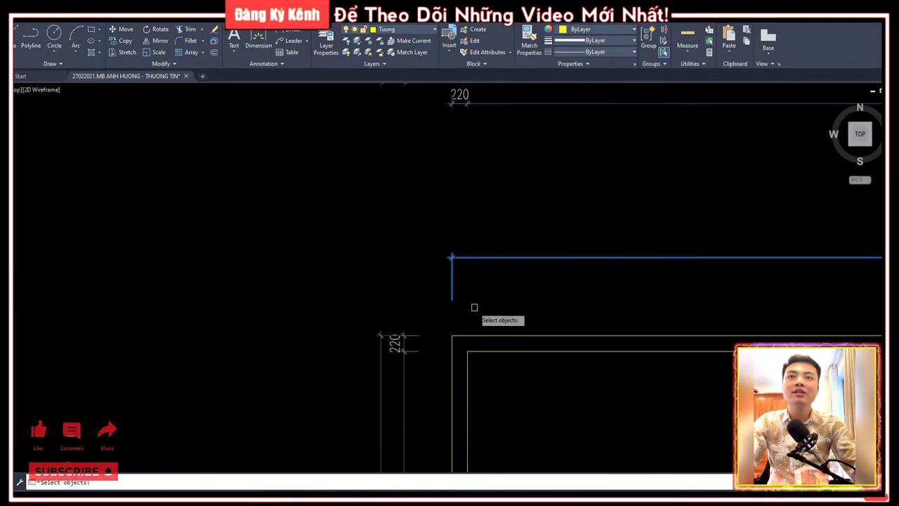
{"action": "scroll", "coordinate": [463, 306], "scroll_direction": "up", "scroll_amount": 2}
{"action": "scroll", "coordinate": [452, 301], "scroll_direction": "down", "scroll_amount": 5}
{"action": "scroll", "coordinate": [360, 321], "scroll_direction": "down", "scroll_amount": 3}
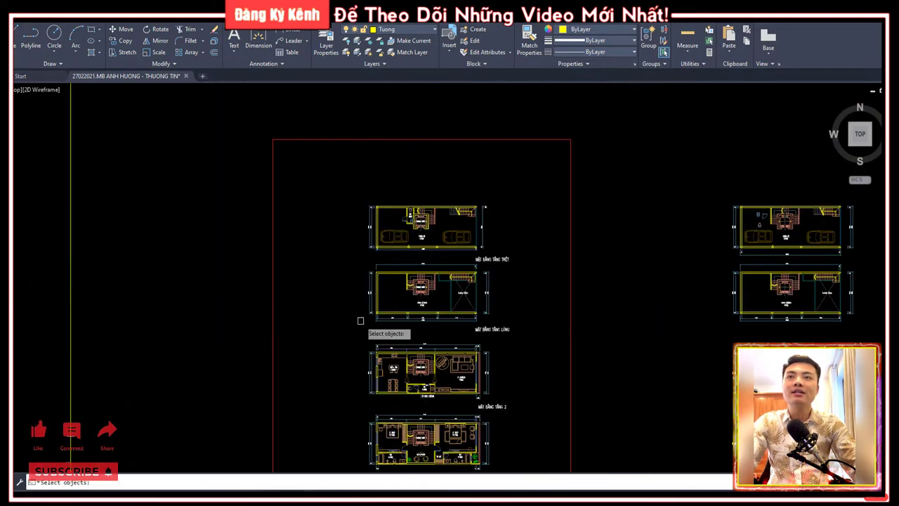
{"action": "scroll", "coordinate": [361, 320], "scroll_direction": "up", "scroll_amount": 5}
{"action": "scroll", "coordinate": [388, 137], "scroll_direction": "up", "scroll_amount": 5}
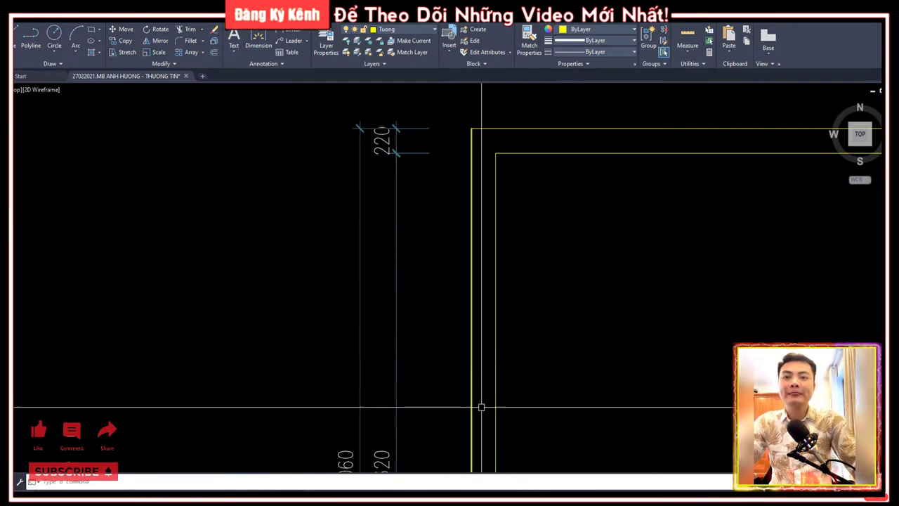
Bring up the YouTube channel home page in Chrome.
{"action": "left_click", "coordinate": [407, 460]}
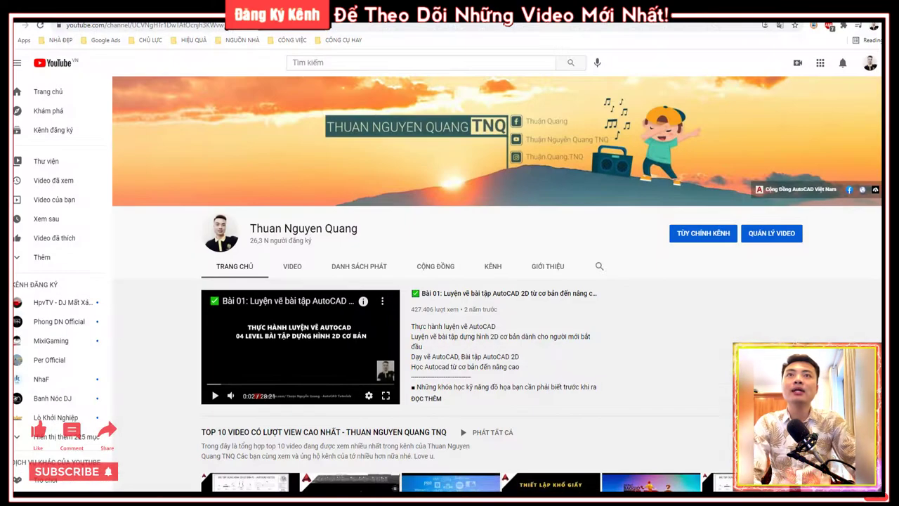